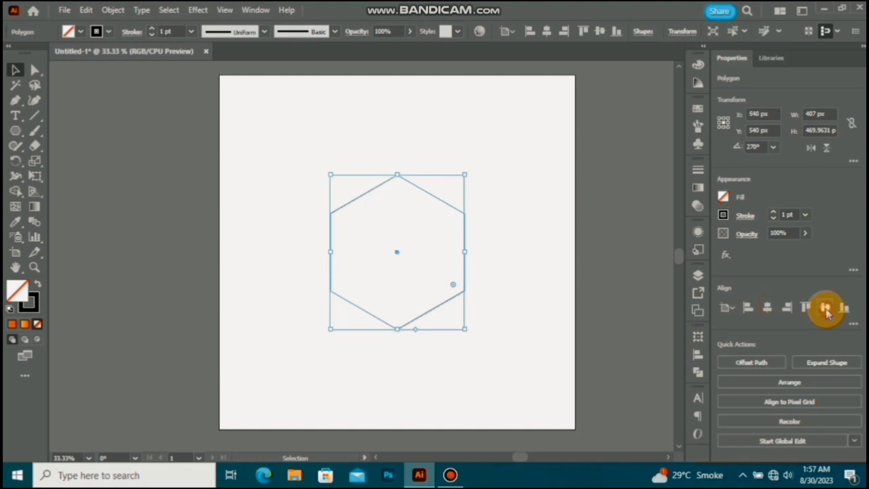
Step: Draw a vertical line about 833 px tall through the hexagon's left side and duplicate it onto the right side
left_click(495, 194)
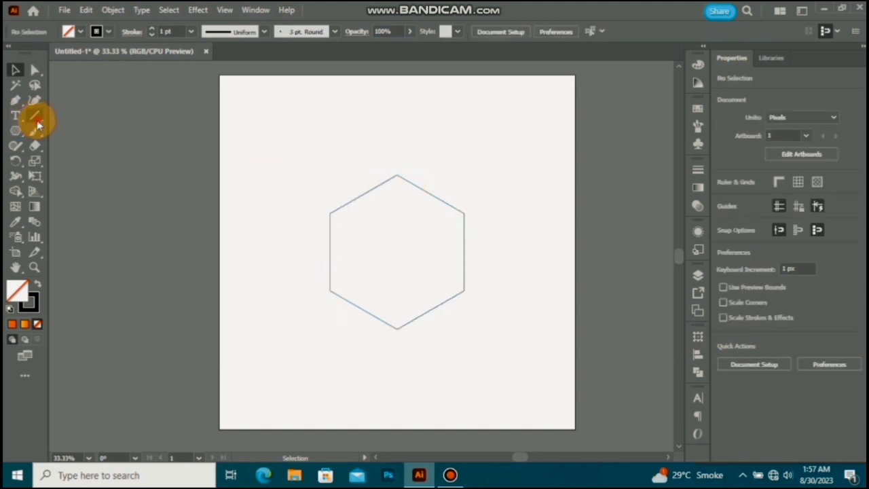
left_click(37, 122)
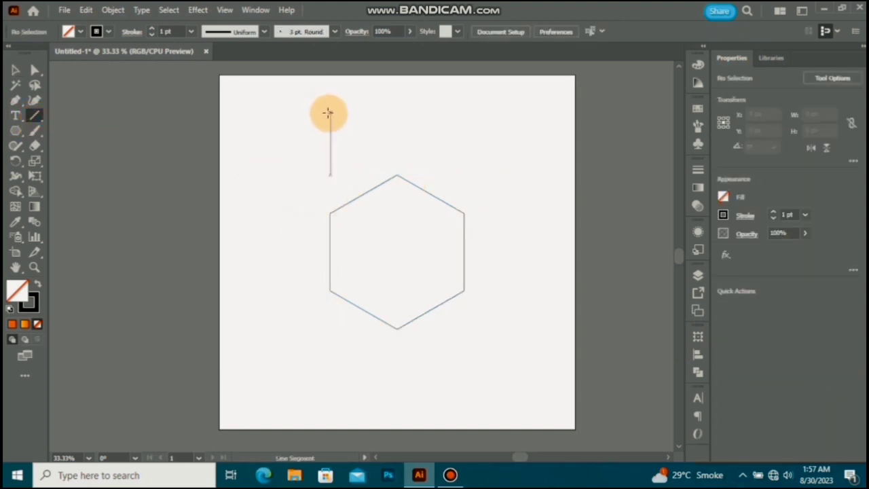
left_click_drag(327, 113, 331, 387)
left_click(16, 70)
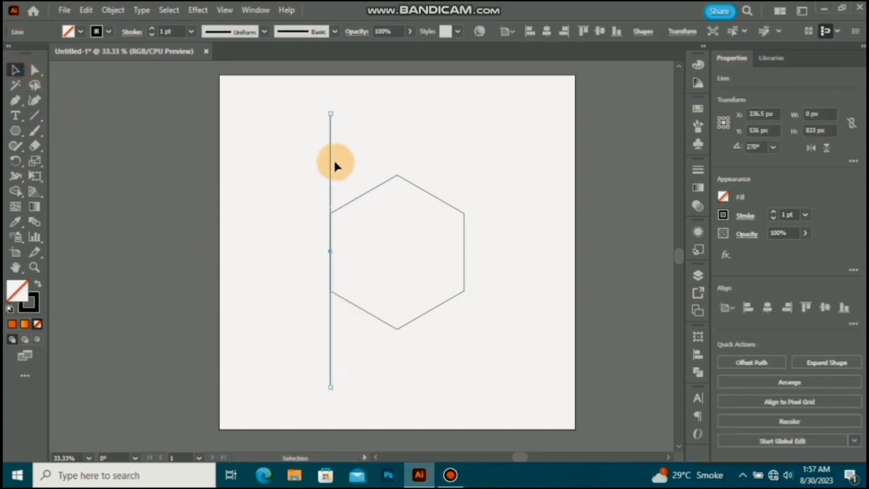
left_click_drag(330, 176, 467, 175)
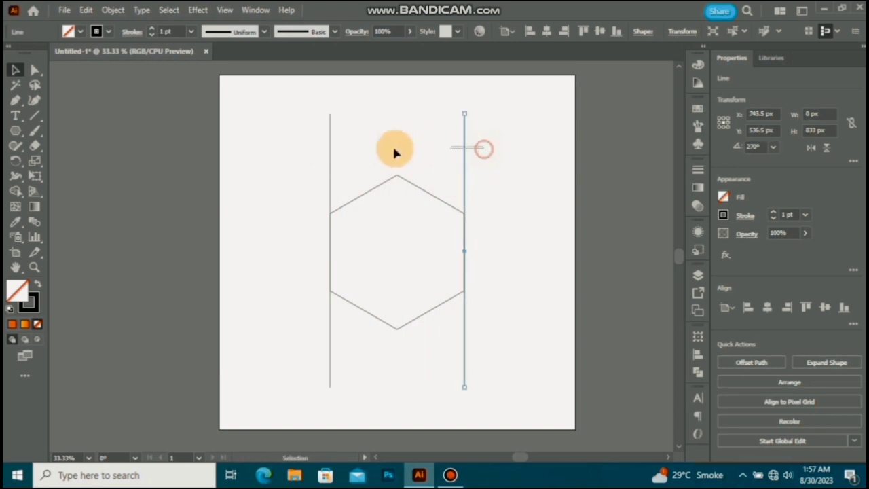
Step: Blend the two vertical lines on the hexagon's left and right sides
left_click_drag(311, 164, 309, 165)
left_click(34, 221)
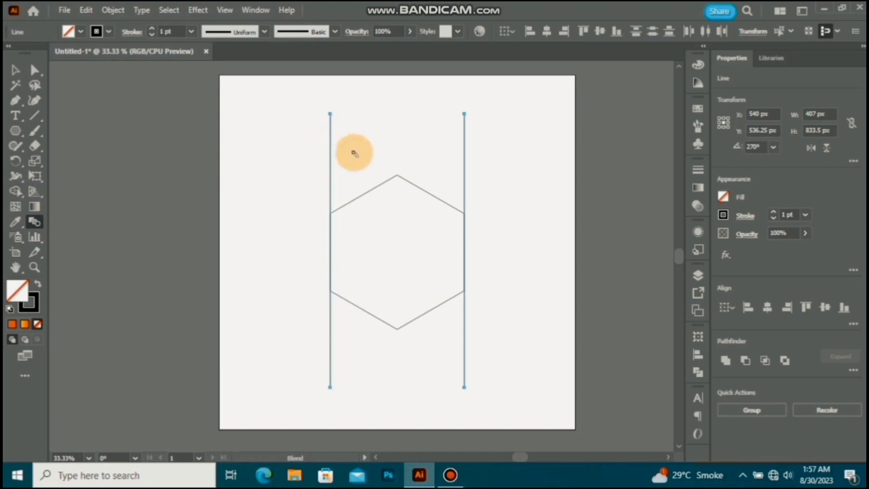
left_click(465, 146)
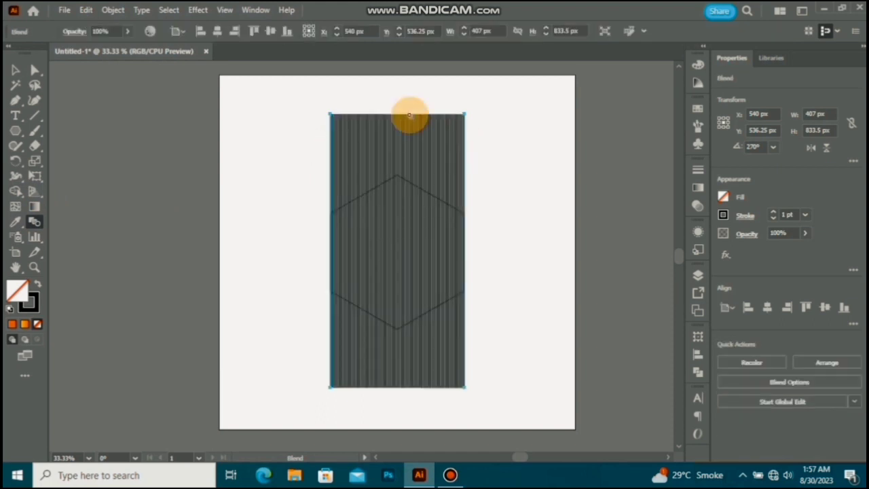
Step: Set the blend's spacing to Specified Steps with 12 steps
left_click(111, 11)
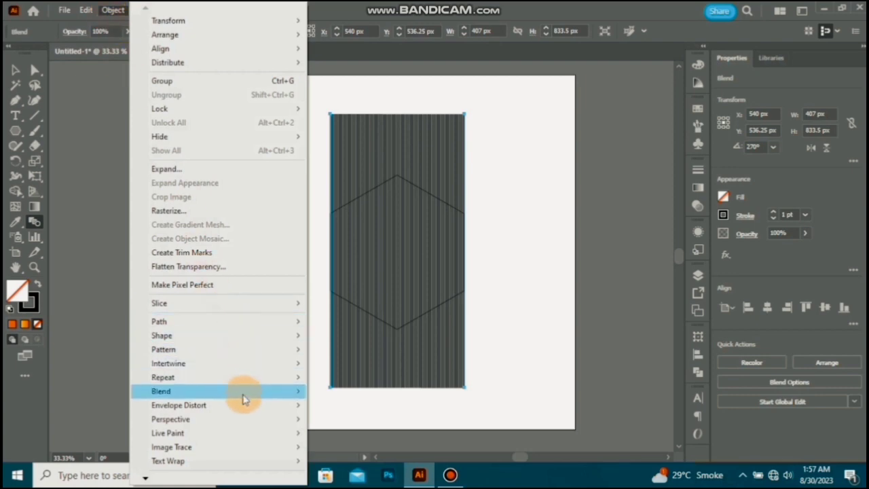
mouse_move(242, 393)
left_click(367, 327)
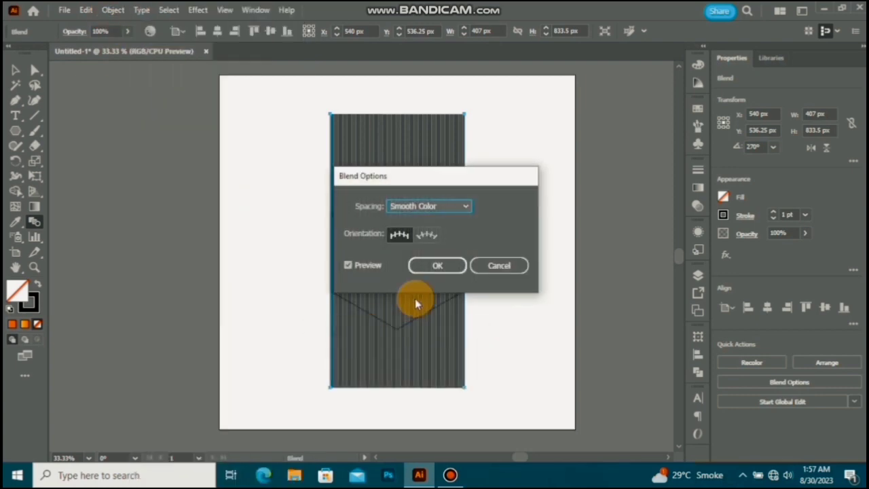
left_click(466, 207)
left_click(446, 236)
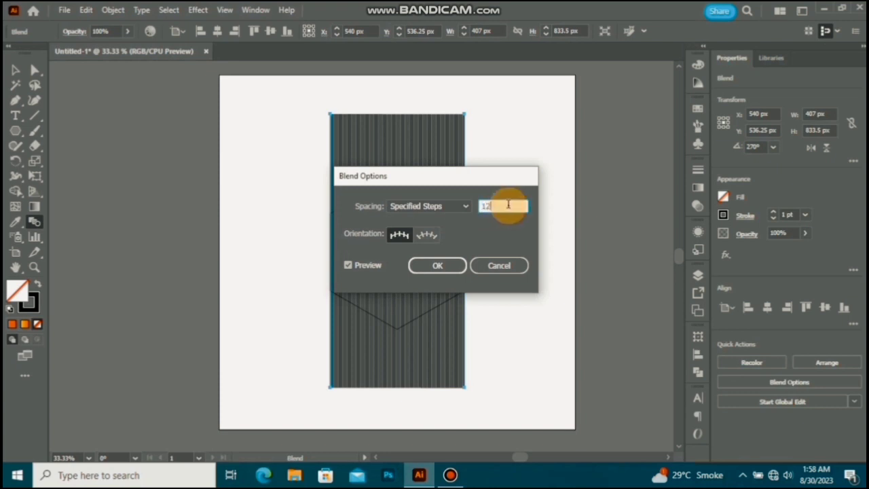
left_click(448, 265)
Step: Expand the line blend into separate editable lines
left_click(15, 69)
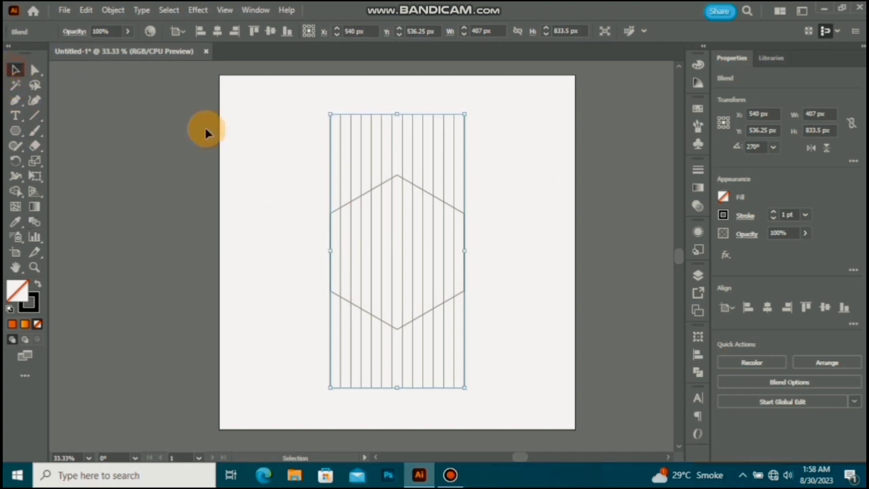
left_click(470, 129)
left_click_drag(317, 158, 317, 158)
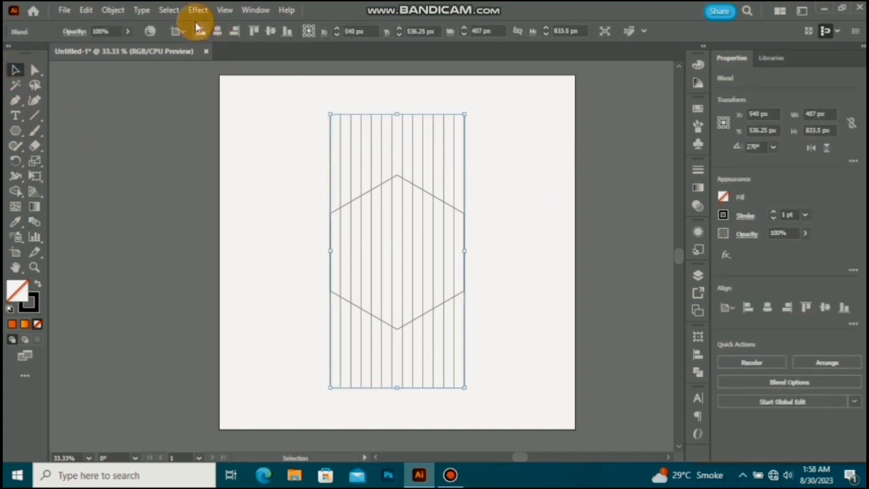
left_click(112, 10)
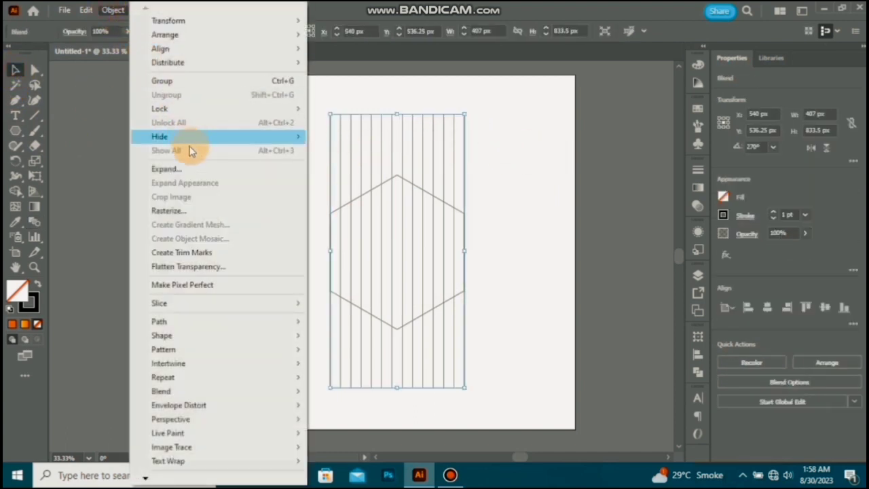
left_click(198, 169)
left_click(422, 311)
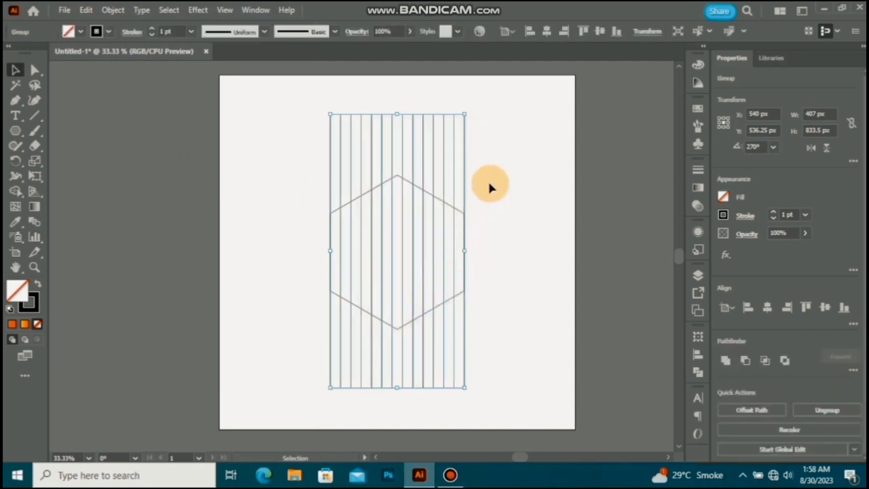
Step: Create a copy of the vertical line group rotated by 90° to form a crossing grid
left_click(491, 155)
left_click_drag(314, 164, 310, 161)
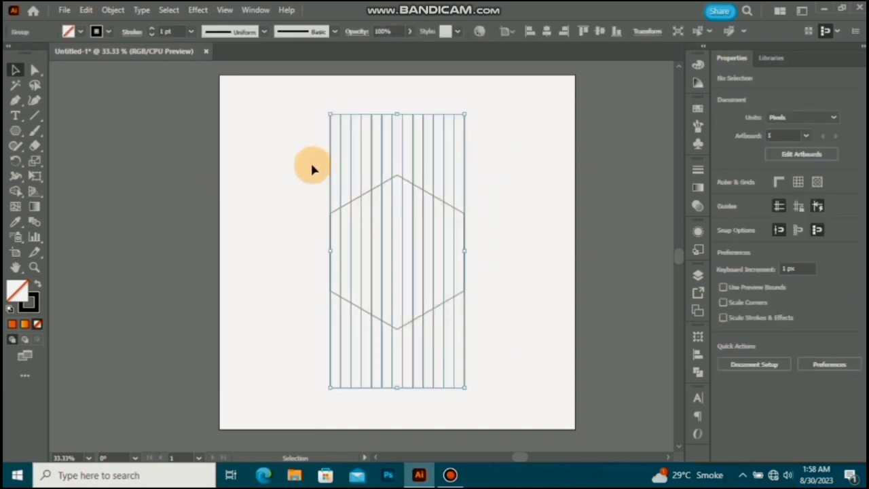
right_click(413, 142)
mouse_move(522, 346)
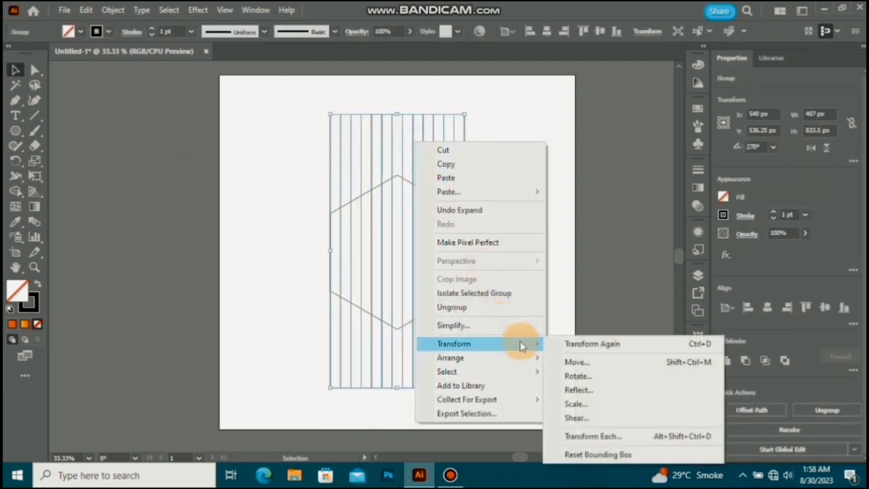
left_click(577, 377)
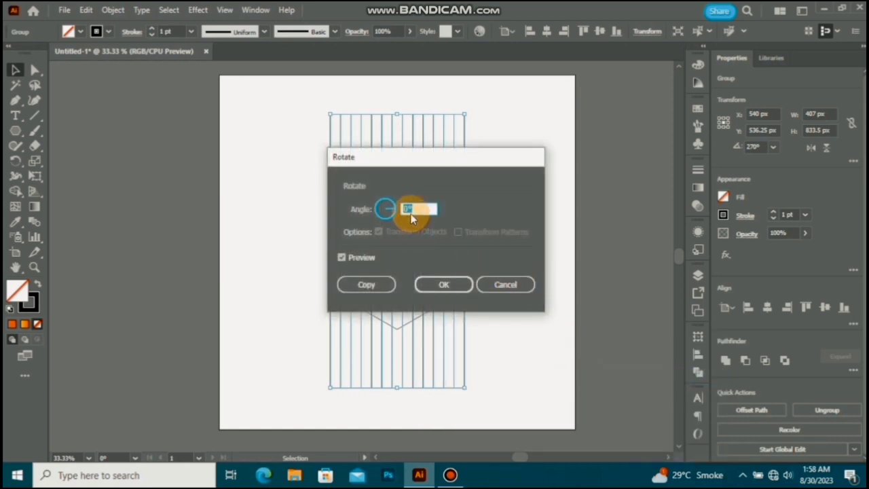
type("90")
left_click(385, 284)
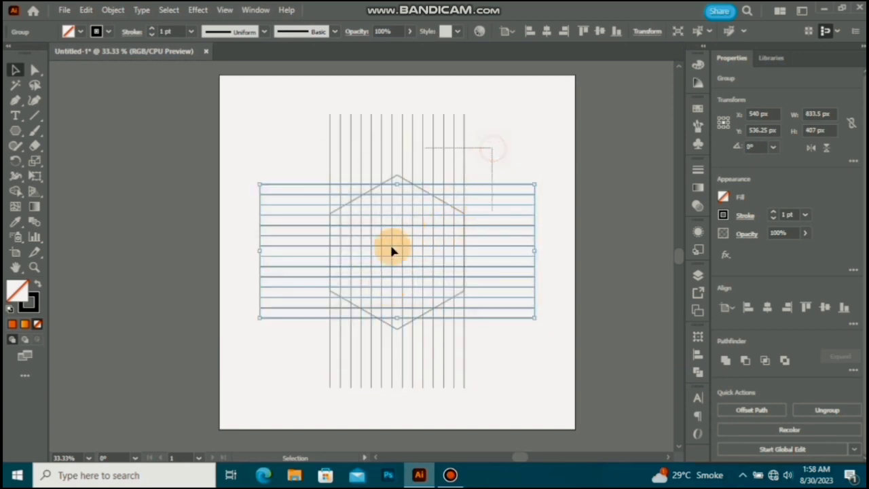
key("ctrl+a")
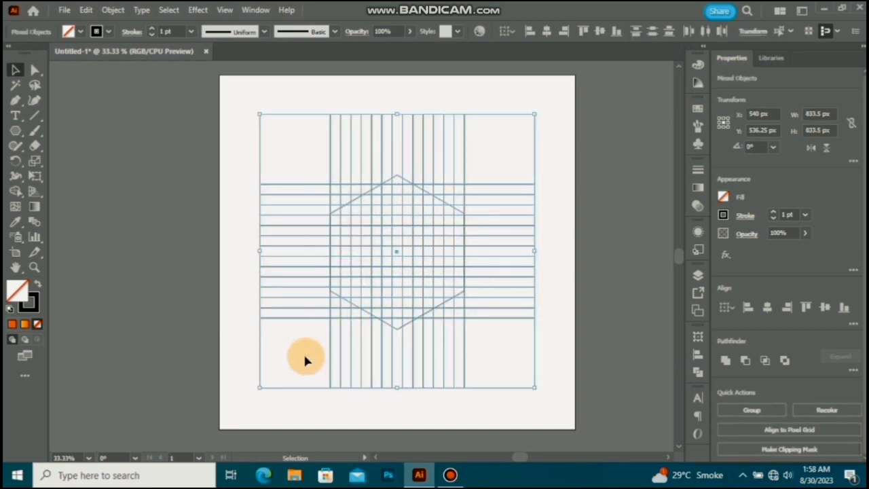
left_click(539, 148)
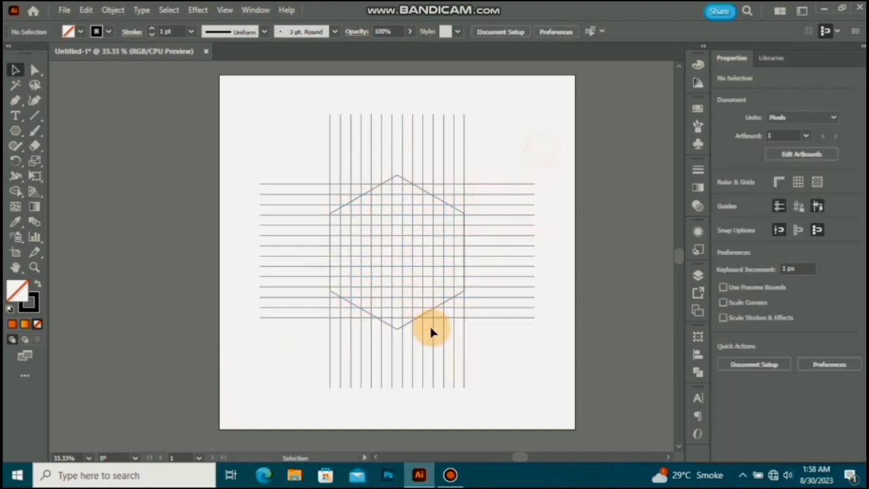
Step: Copy the hexagon, paste it in front, and scale the copy about its centre to about 345.5 px wide, one grid column inward
scroll(442, 314, "up", 1)
left_click(452, 297)
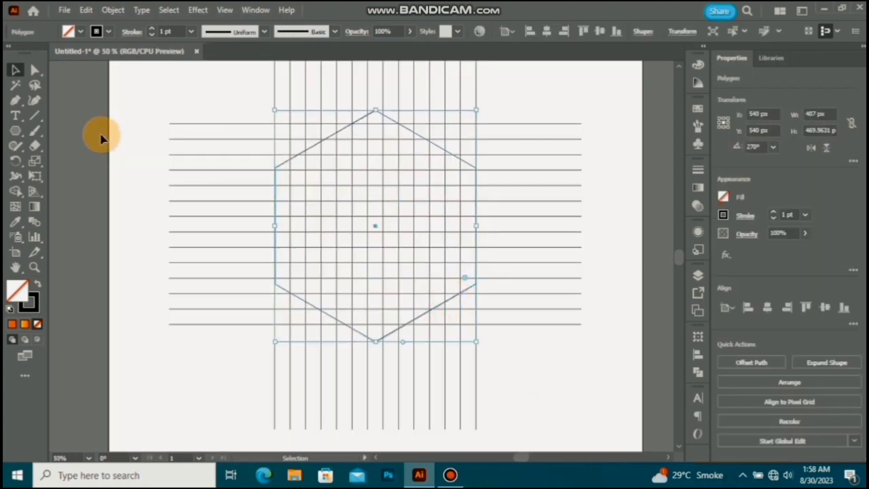
left_click(86, 11)
left_click(129, 72)
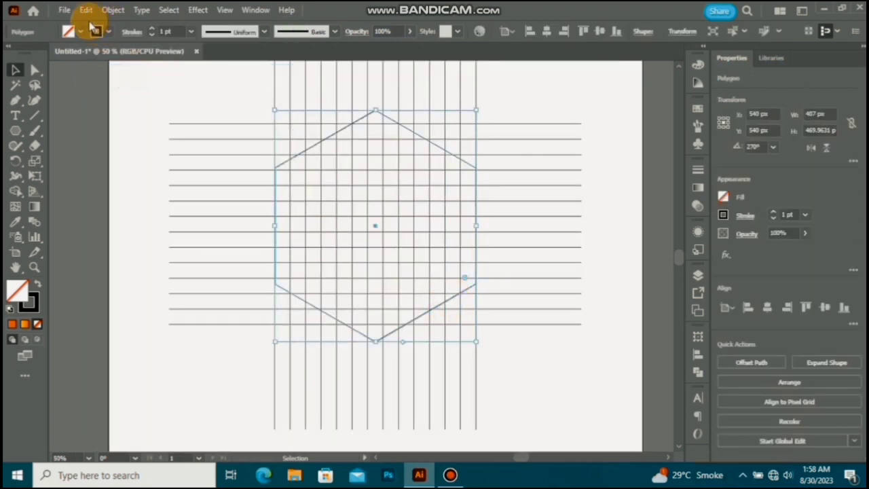
left_click(86, 10)
left_click(146, 95)
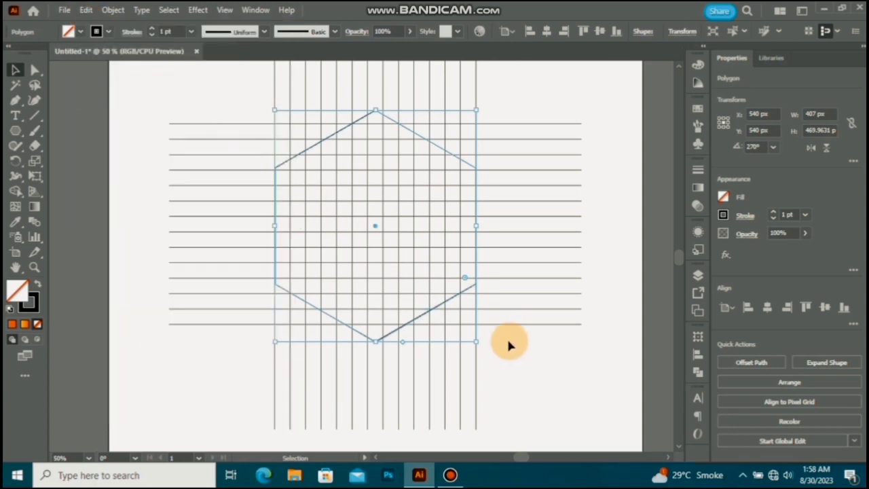
left_click_drag(476, 341, 465, 327)
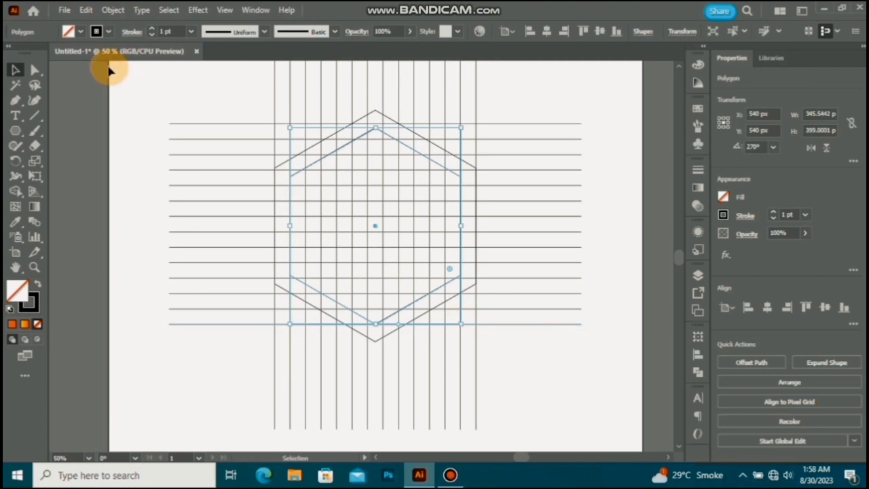
Step: Paste a copy of the second hexagon in front and scale it about its centre to about 281 px wide, matching the next grid lines
left_click(86, 10)
left_click(119, 71)
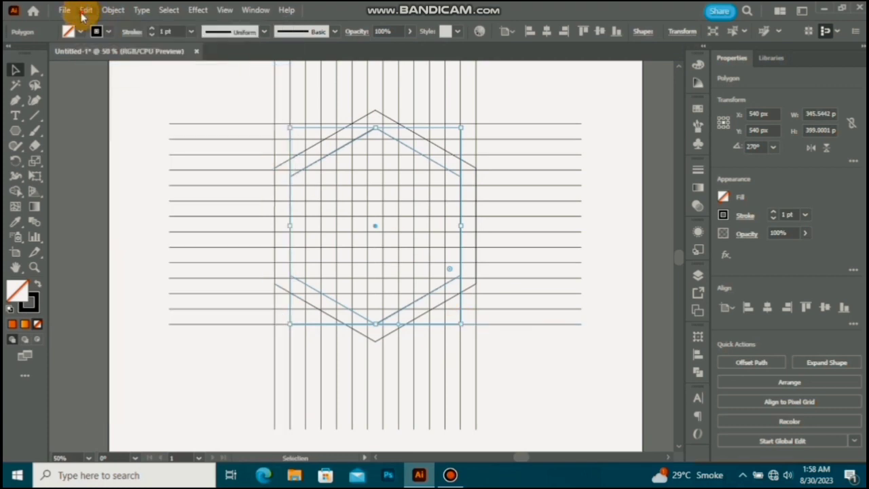
left_click(86, 11)
left_click(139, 99)
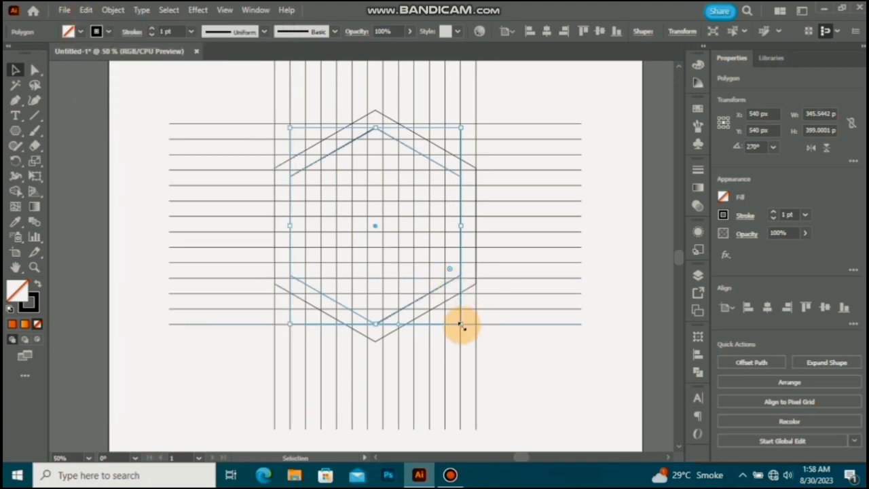
left_click_drag(461, 325, 444, 317)
scroll(300, 233, "up", 4)
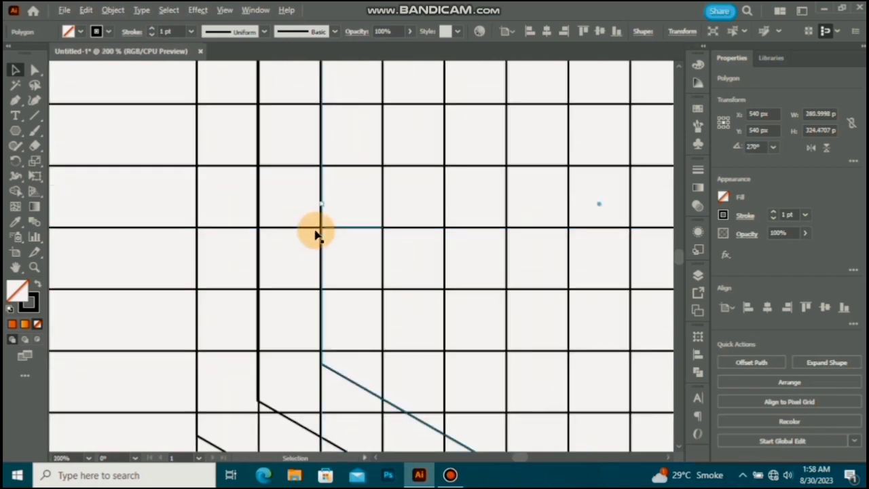
scroll(316, 234, "down", 2)
scroll(316, 234, "down", 1)
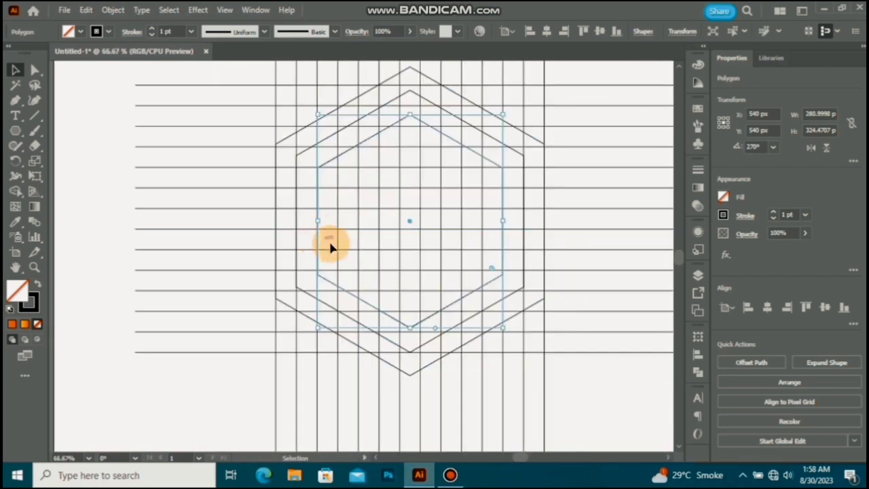
Step: Paste a copy of the third hexagon in front and scale it about its centre to about 219 px wide, one grid column inward
left_click(87, 10)
left_click(128, 72)
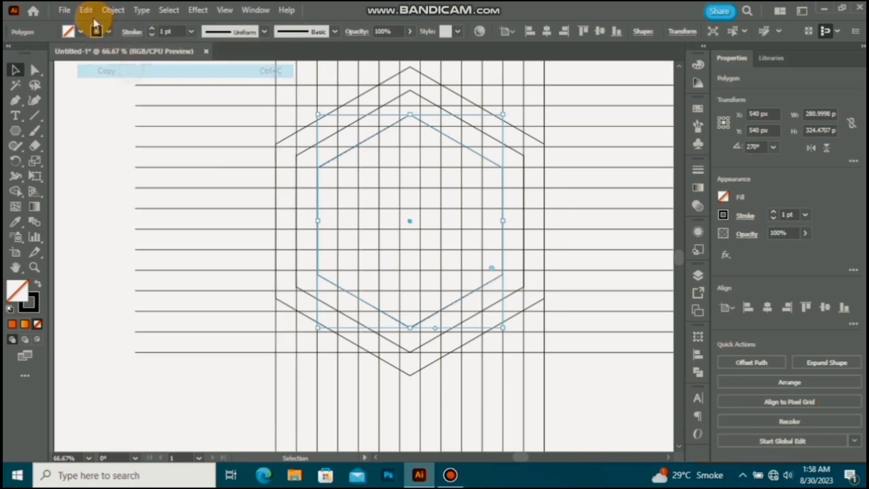
left_click(86, 10)
left_click(141, 97)
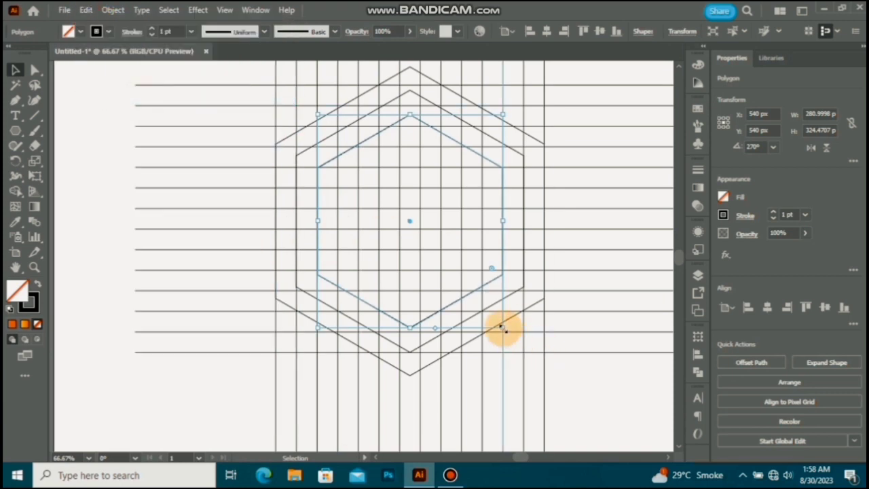
left_click_drag(503, 327, 483, 318)
Step: Paste a copy of the fourth hexagon in front and scale it about its centre to about 157 px wide, one grid column inward
left_click(87, 10)
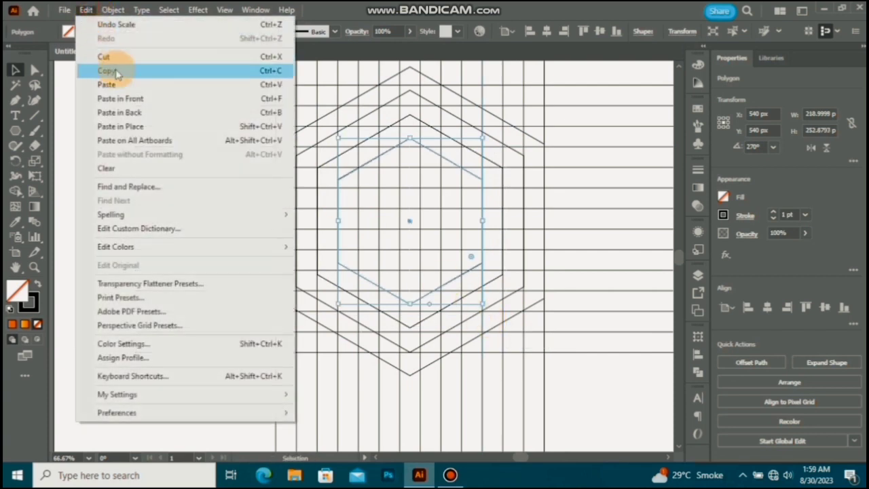
left_click(107, 71)
left_click(86, 10)
left_click(135, 101)
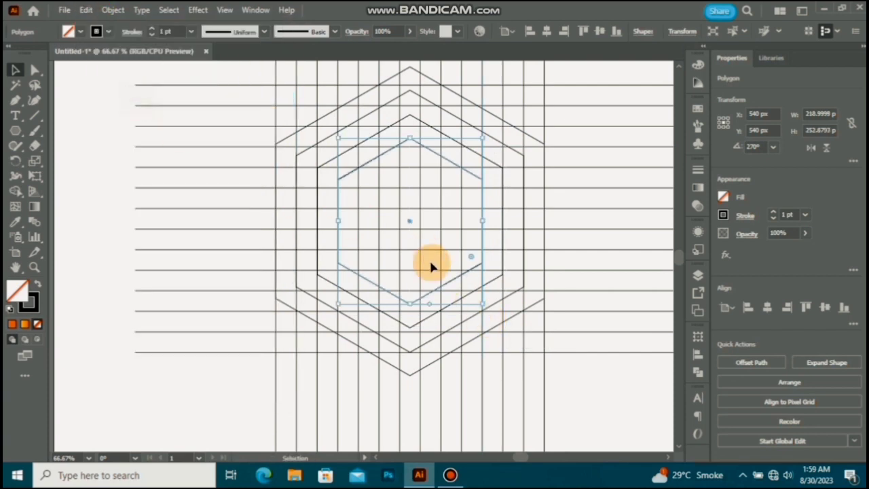
left_click_drag(483, 305, 463, 288)
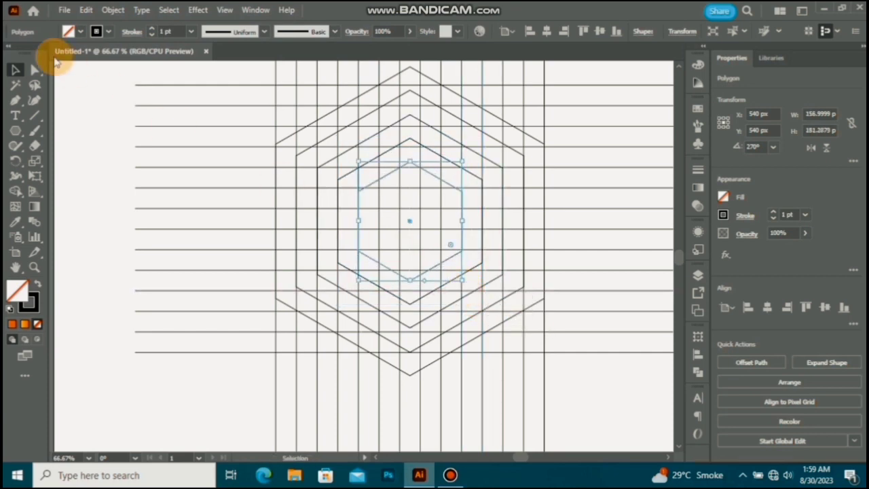
Step: Paste a copy of the fifth hexagon in front and scale it about its centre to about 93 px wide, one grid column inward
left_click(85, 10)
left_click(121, 70)
left_click(86, 9)
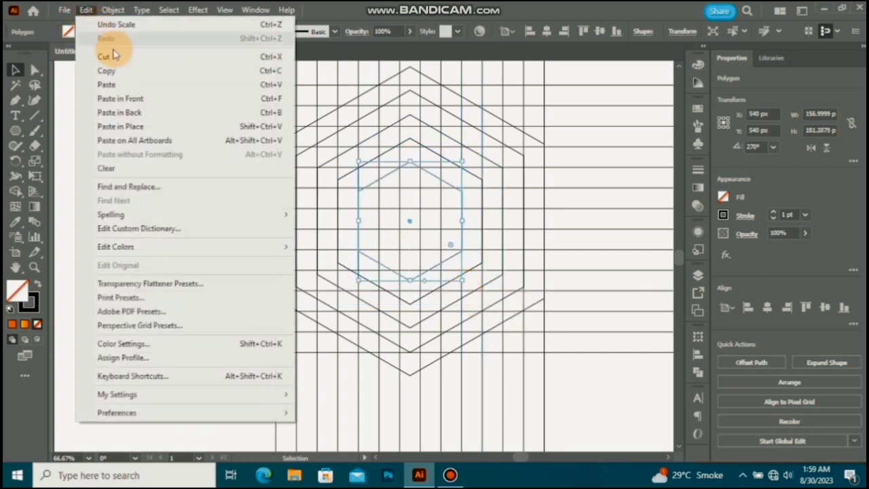
left_click(146, 98)
left_click_drag(462, 282, 442, 266)
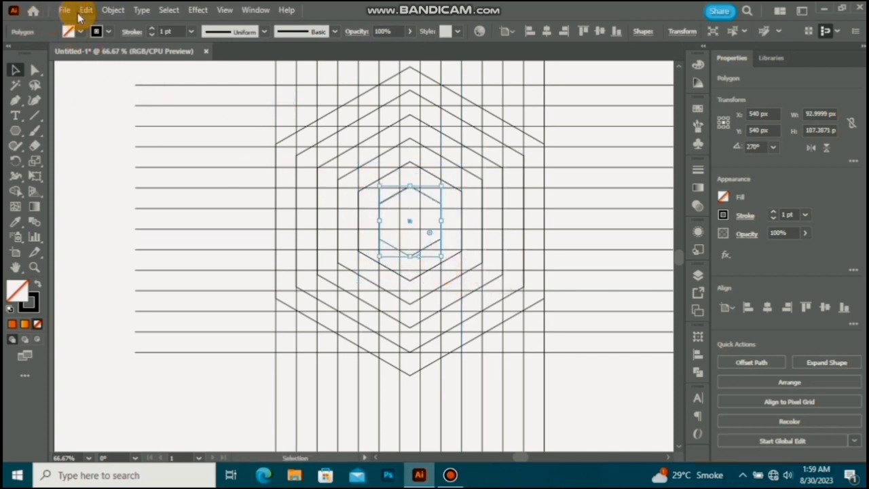
Step: Paste a copy of the sixth hexagon in front and scale it about its centre to 31 px wide, one grid column inward
left_click(86, 10)
left_click(119, 76)
left_click(86, 9)
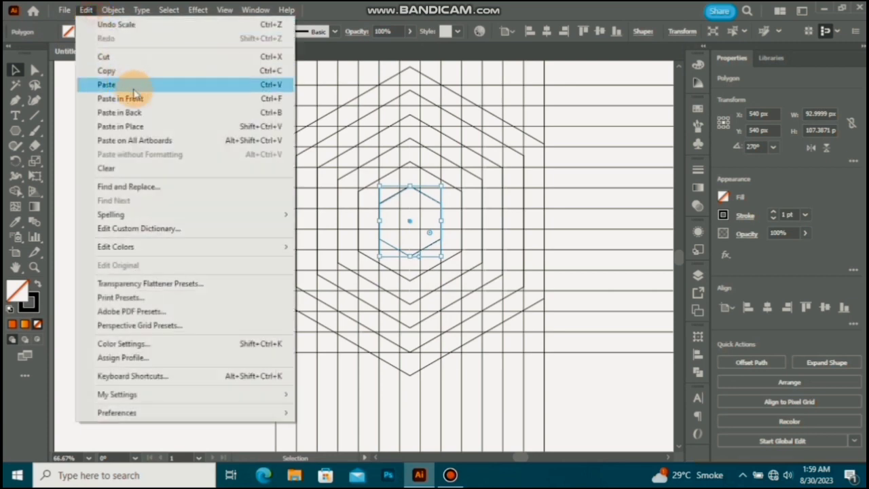
left_click(139, 99)
left_click_drag(441, 256, 421, 247)
Step: Select the whole grid with all hexagons, activate the Shape Builder tool, and swap the colours to a black fill with no stroke
scroll(326, 209, "down", 2)
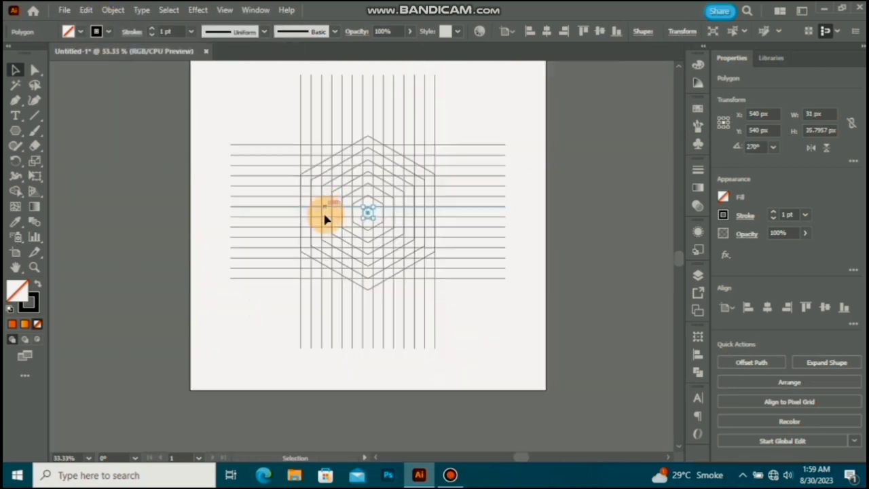
key("ctrl+a")
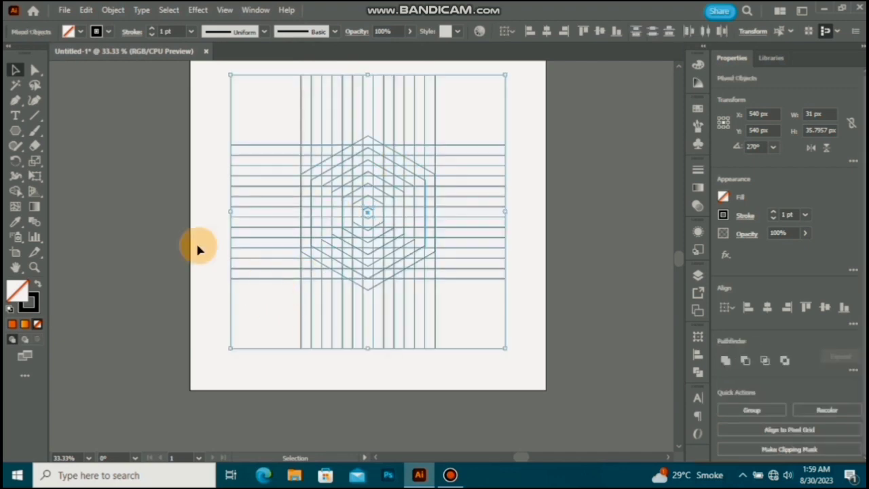
left_click(14, 192)
left_click(37, 283)
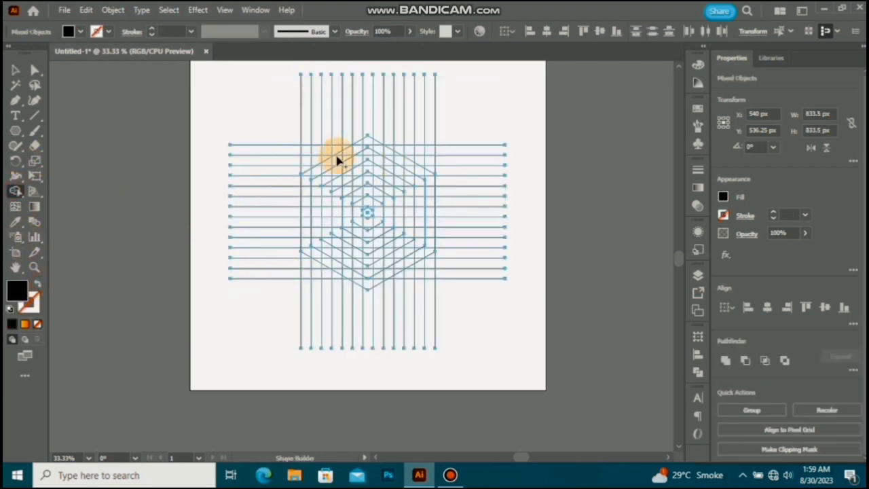
Step: Merge the cells of the third hexagon's leftmost column into one black vertical bar with slanted ends for the H's outer stem
scroll(350, 172, "up", 1)
scroll(355, 206, "up", 2)
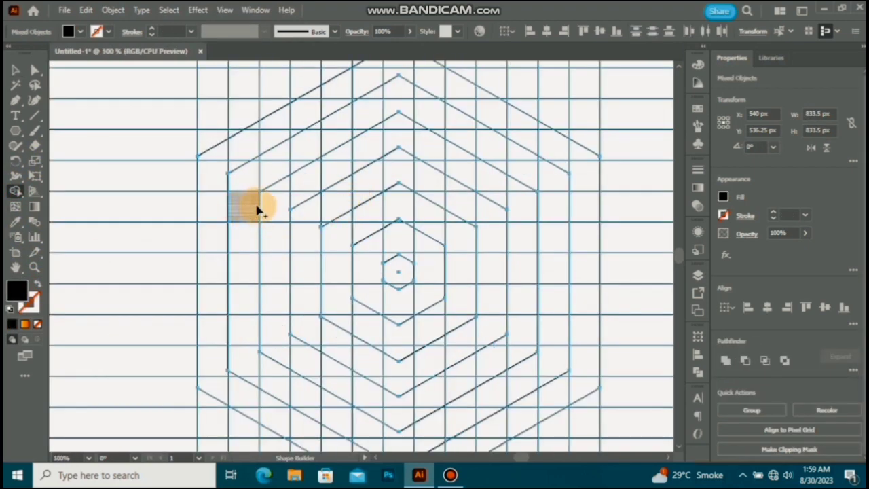
scroll(244, 197, "down", 1)
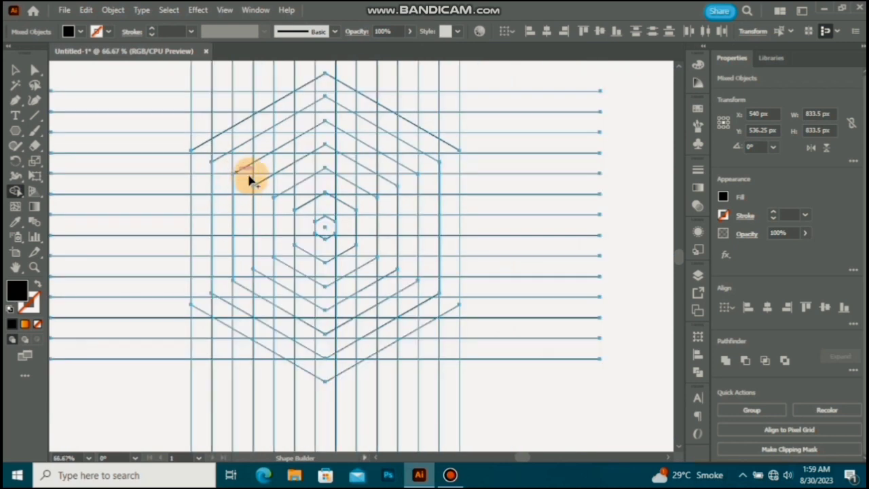
scroll(249, 178, "up", 2)
mouse_move(216, 126)
left_mouse_down()
mouse_move(243, 219)
mouse_move(235, 424)
left_mouse_up()
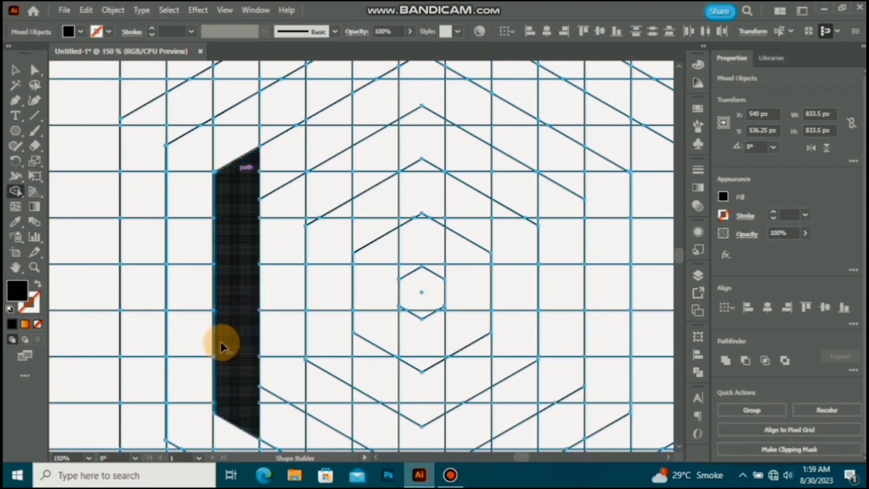
Step: Merge a one-row crossbar two columns long from the middle of the outer stem towards the hexagon centre
scroll(221, 347, "down", 2)
scroll(237, 319, "down", 1)
scroll(241, 310, "up", 1)
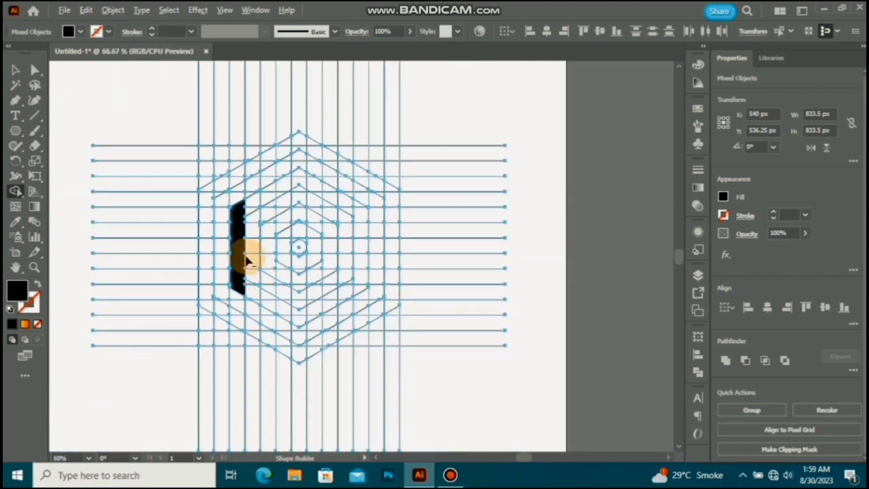
scroll(247, 261, "up", 3)
left_click_drag(214, 218, 277, 226)
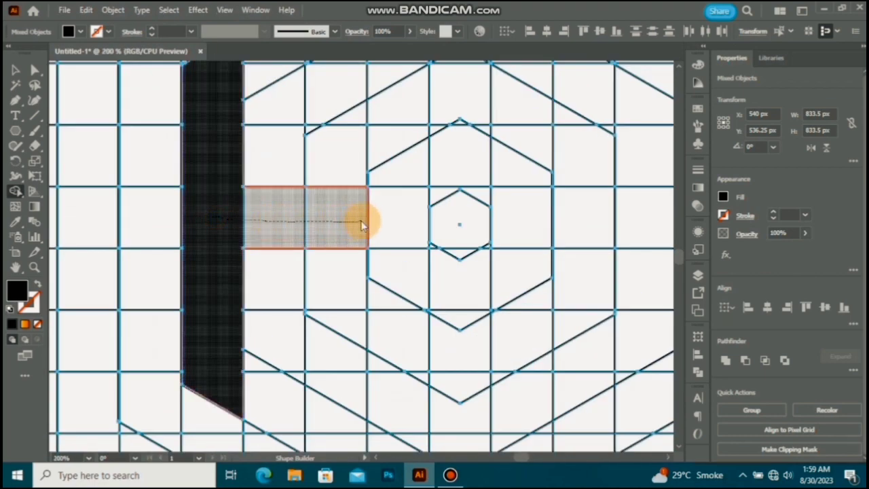
left_click_drag(362, 224, 360, 221)
Step: Merge the column just left of the centre column, bounded by the third hexagon above and below, as the H's tall stem
scroll(368, 184, "down", 2)
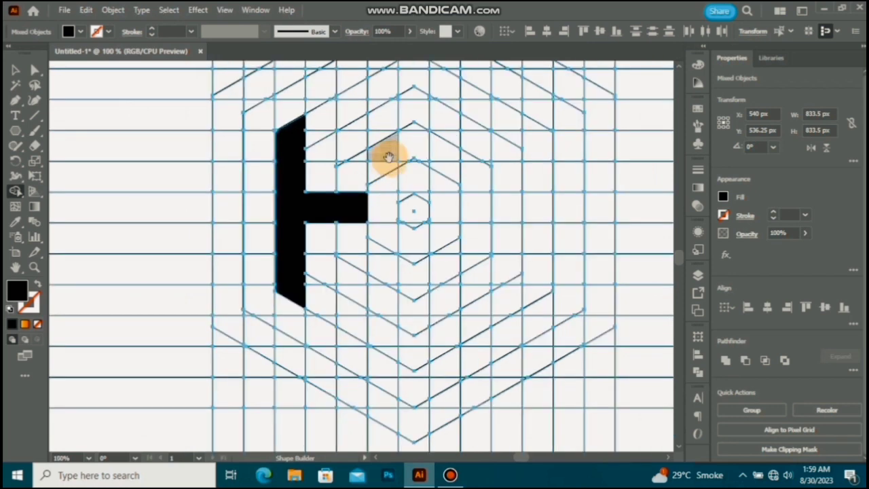
left_click_drag(389, 157, 359, 179)
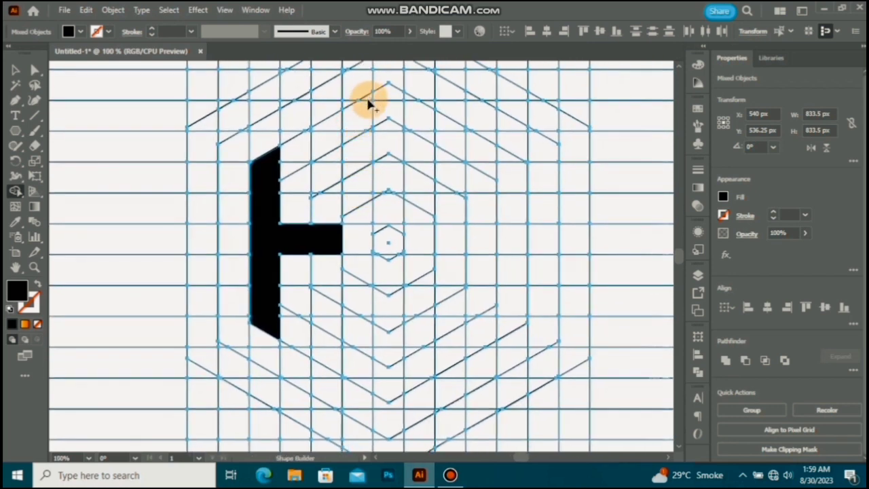
left_click_drag(367, 99, 349, 284)
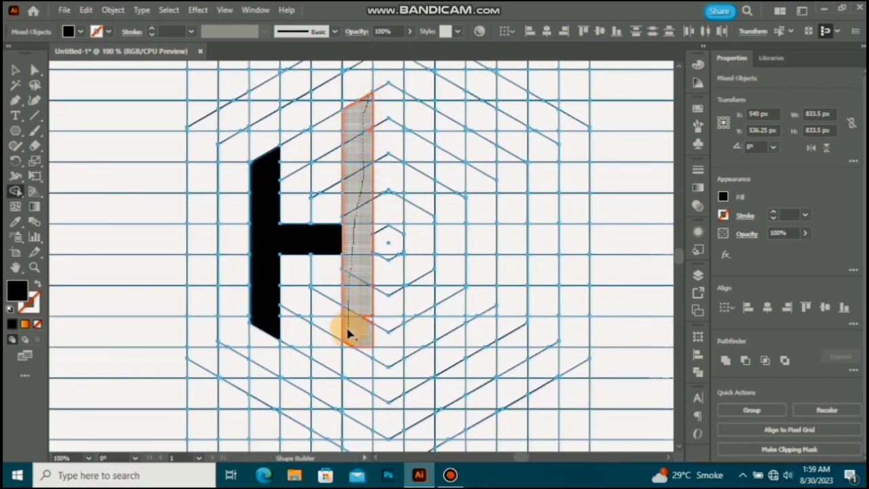
left_click_drag(364, 385, 360, 345)
Step: Merge the leftover slivers along the edges of the H's tall stem into the letter
scroll(359, 346, "up", 3)
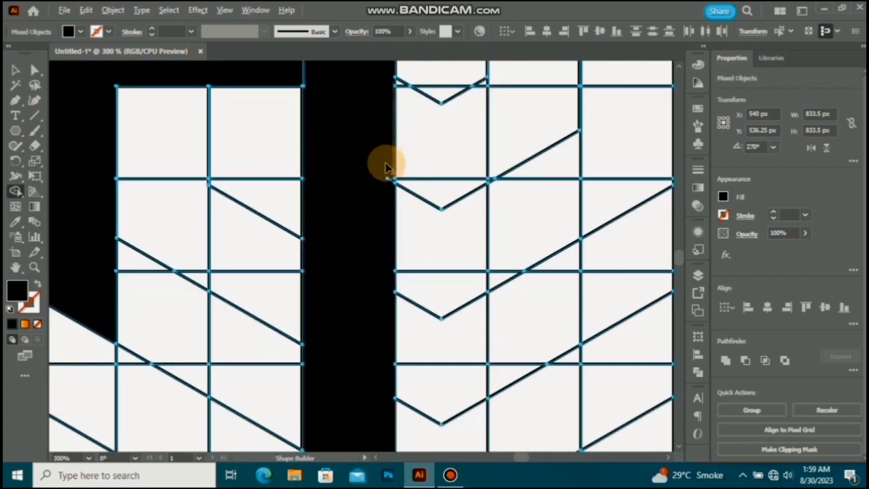
scroll(385, 166, "up", 3)
scroll(340, 235, "down", 10)
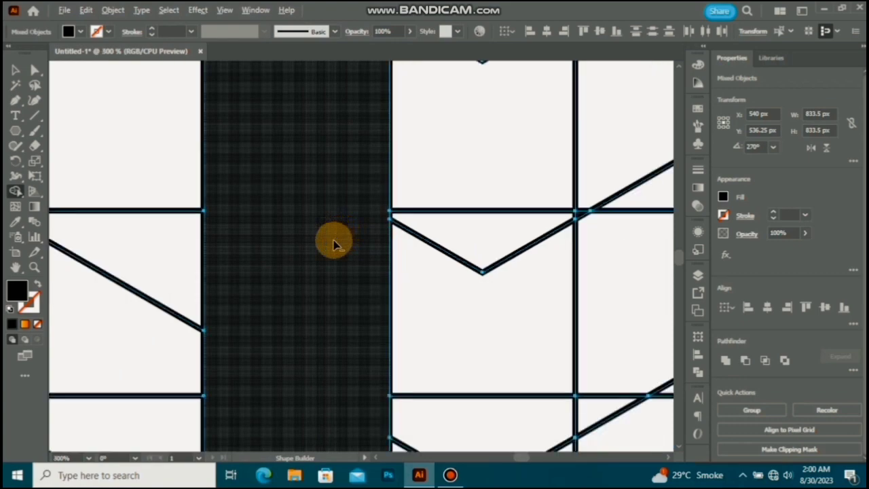
left_click_drag(316, 191, 322, 211)
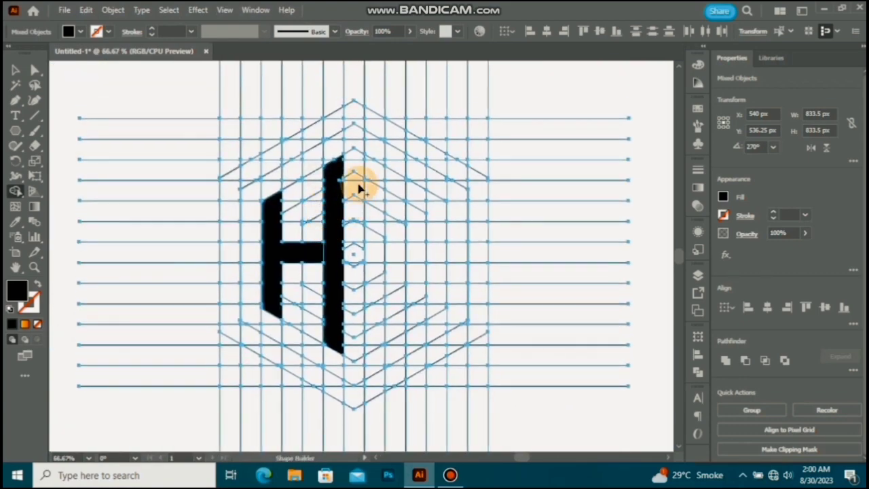
scroll(340, 182, "up", 4)
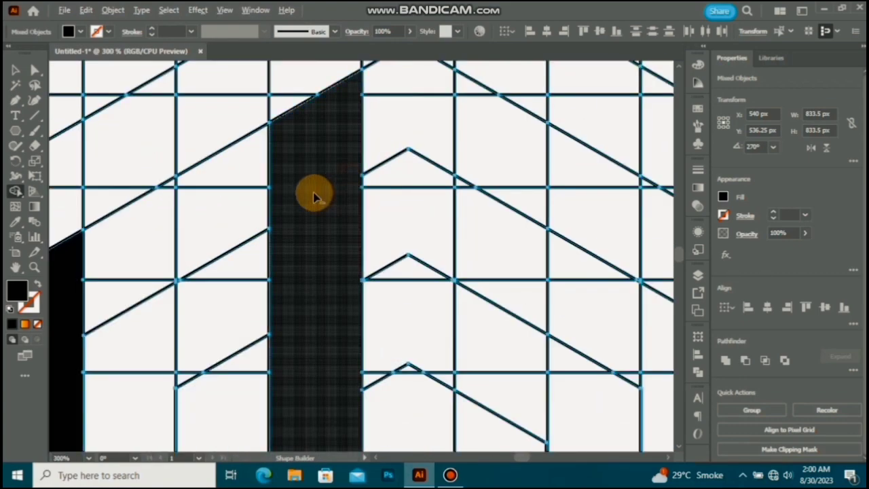
scroll(312, 193, "down", 2)
scroll(305, 189, "down", 2)
Step: Merge the column just right of the centre column into one black vertical stem, ending on the third hexagon's slanted edges above and below
left_click_drag(308, 261, 284, 264)
scroll(362, 180, "up", 2)
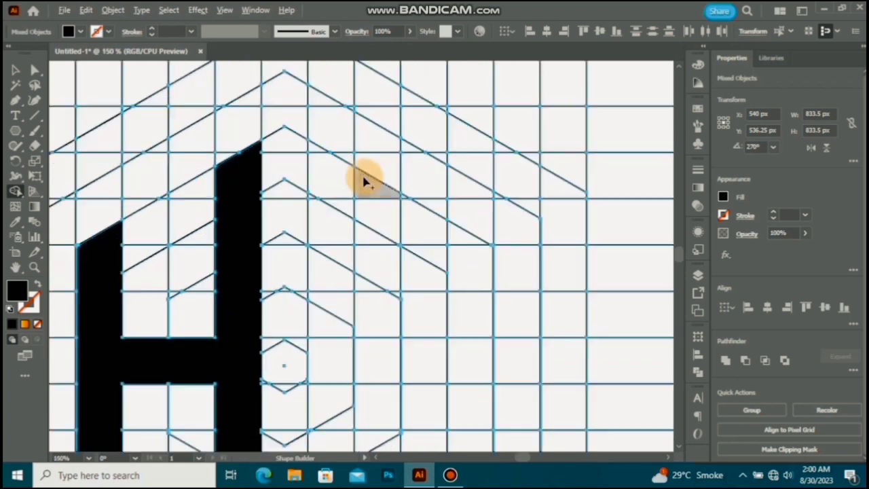
left_click_drag(314, 147, 326, 260)
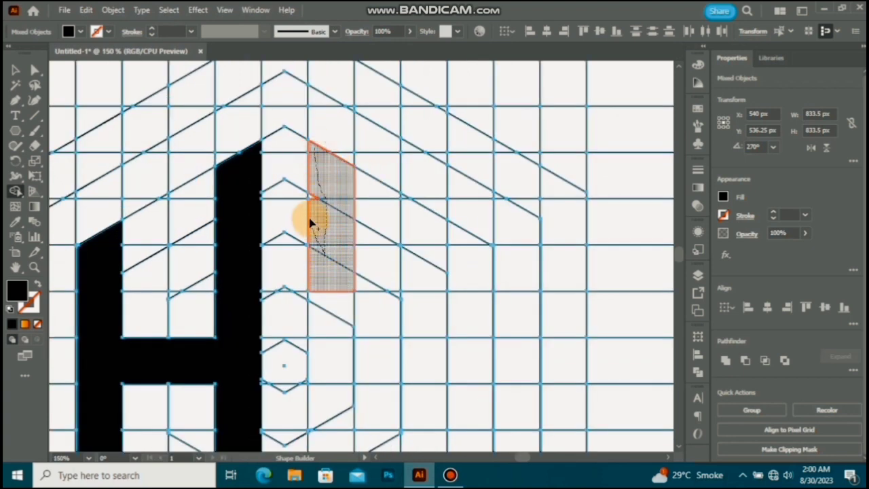
scroll(314, 195, "down", 2)
mouse_move(314, 197)
left_mouse_down()
mouse_move(339, 309)
mouse_move(336, 380)
left_mouse_up()
scroll(334, 333, "down", 1)
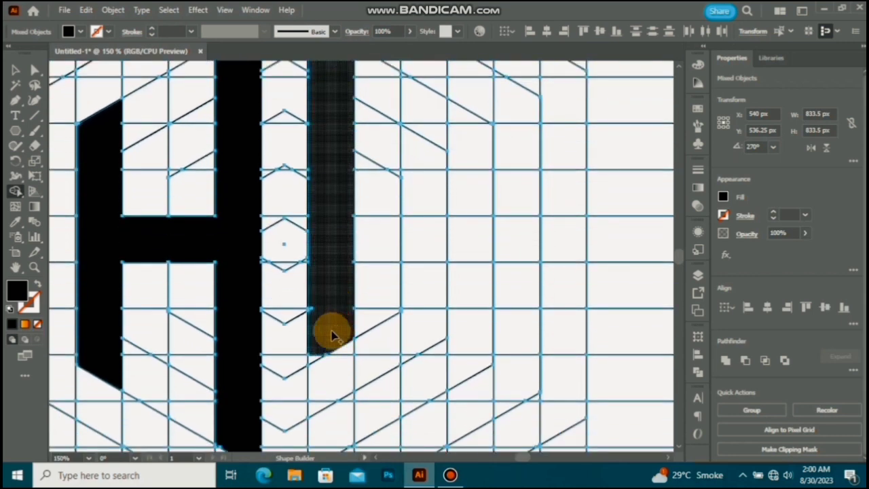
scroll(331, 332, "down", 1)
left_click_drag(337, 272, 331, 355)
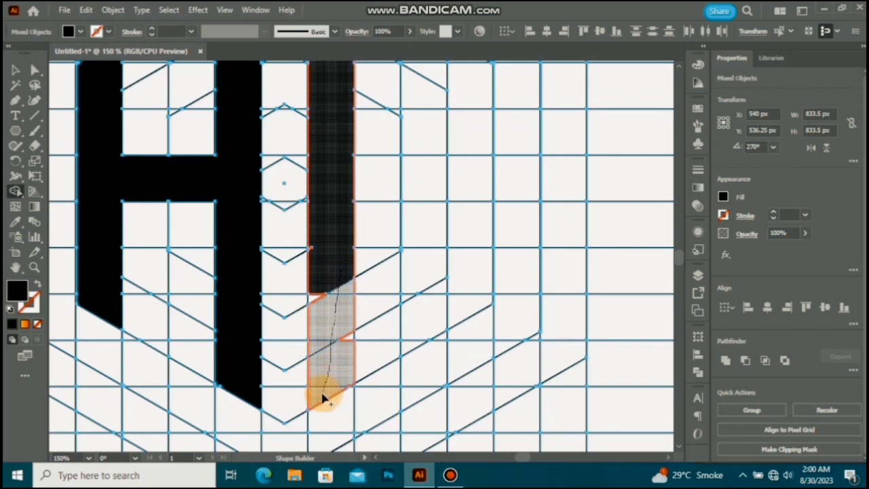
left_click_drag(323, 399, 323, 401)
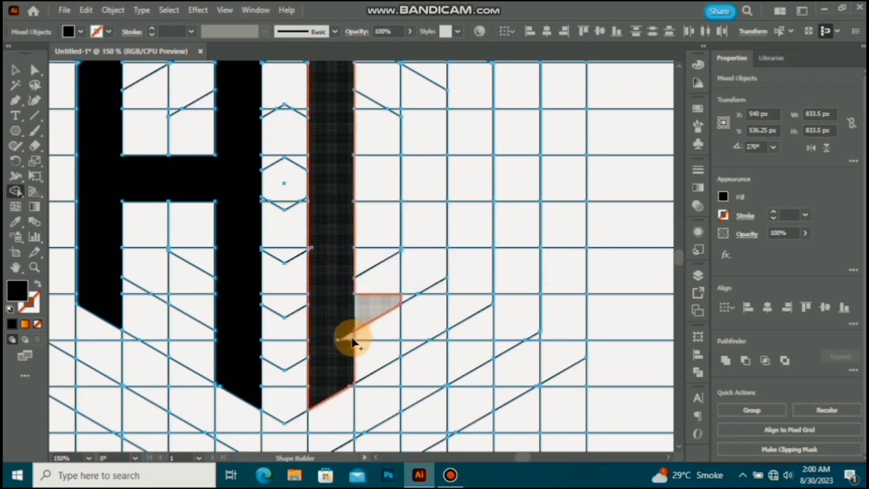
Step: Merge the tiny leftover sliver on the inner edge of the D's vertical stem
scroll(321, 298, "up", 2)
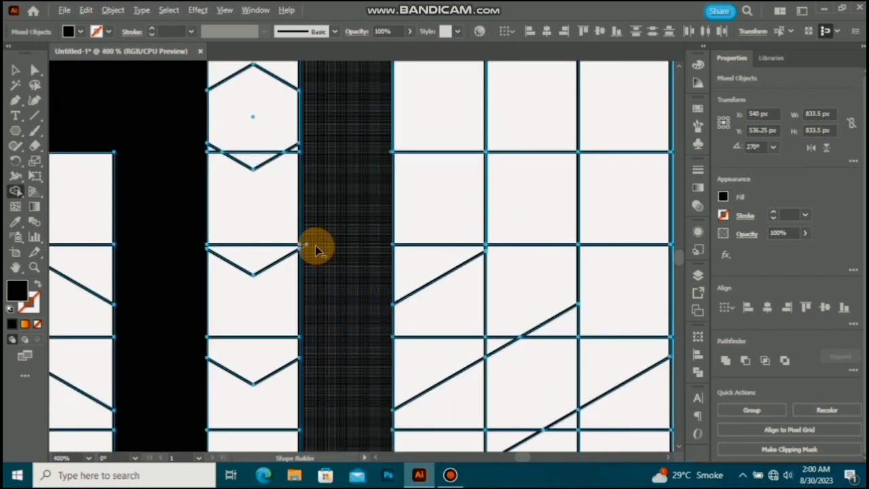
scroll(318, 250, "up", 3)
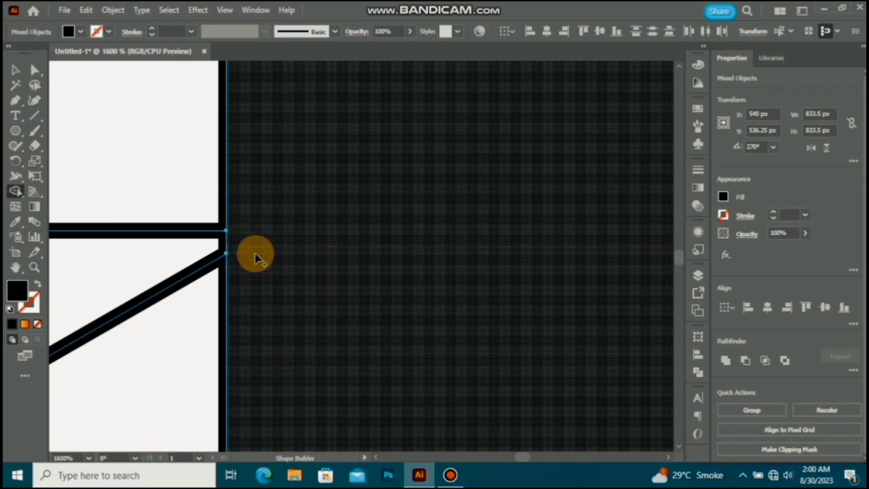
scroll(276, 272, "down", 6)
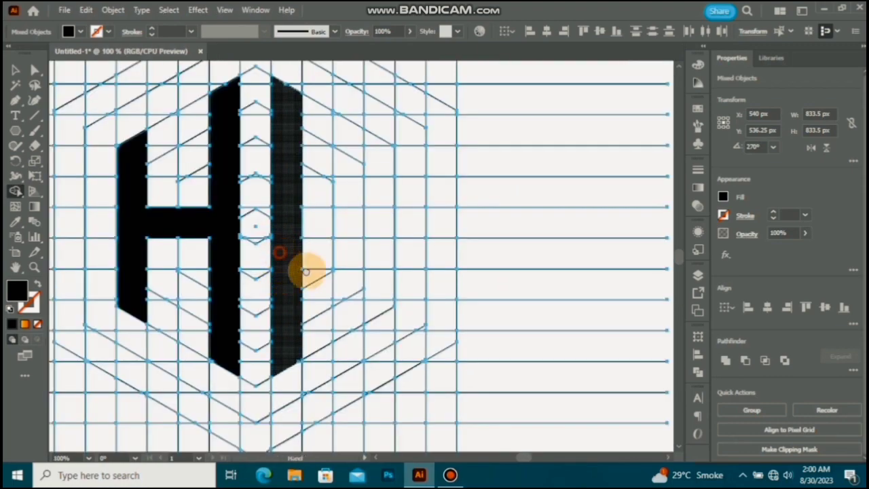
Step: Merge the band between the third and fourth hexagons on the right side with the vertical stem to form the letter D
left_click_drag(306, 272, 378, 277)
left_click_drag(406, 132, 443, 162)
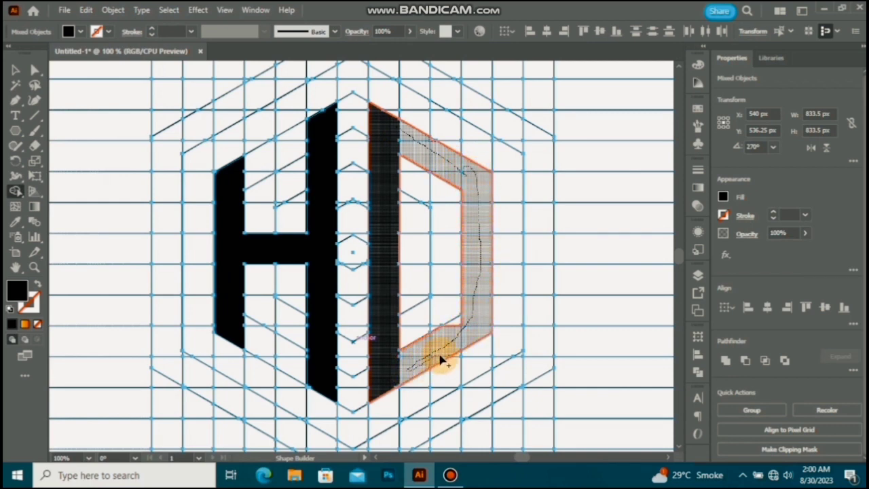
left_click_drag(459, 328, 462, 330)
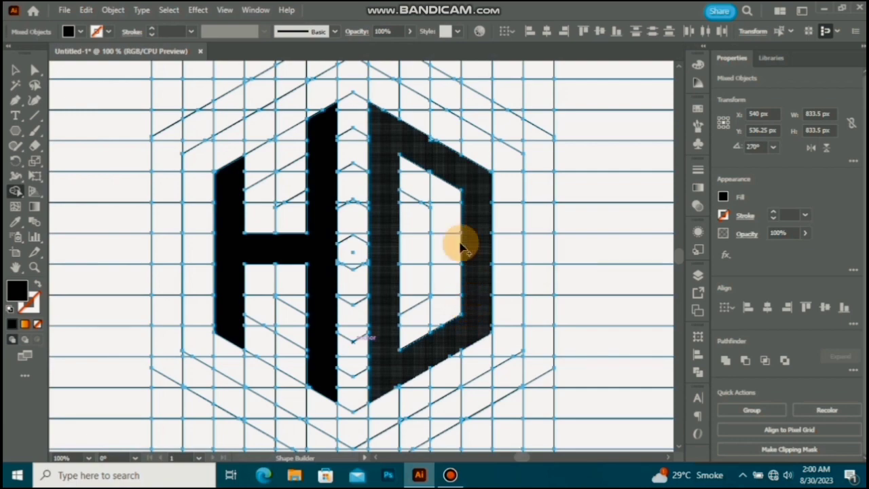
Step: Merge the small leftover slivers along the D's upper slanted arm into the letter
scroll(435, 136, "up", 3)
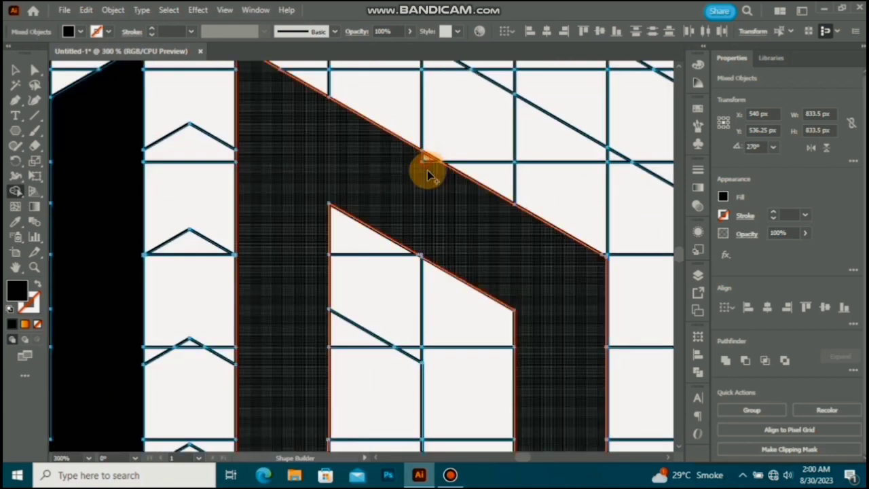
scroll(428, 175, "up", 5)
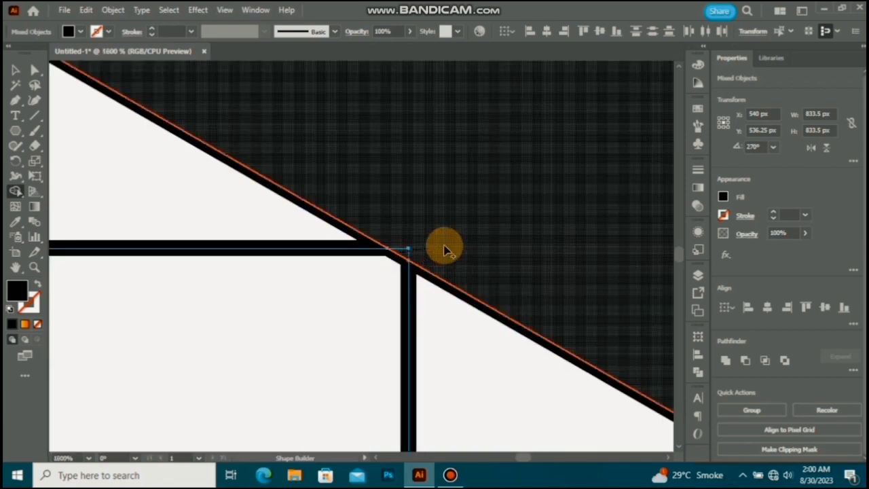
scroll(444, 249, "down", 8)
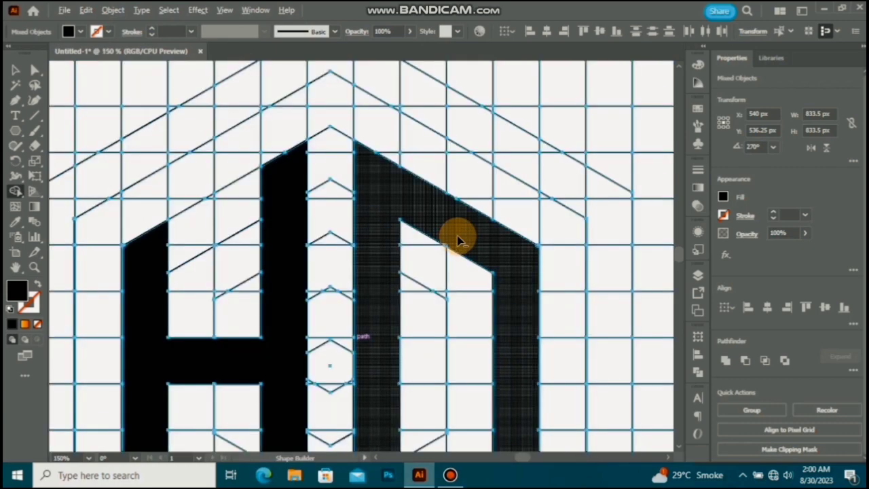
scroll(457, 235, "down", 4)
Step: Extend the H's tall stem down to the outermost hexagon and merge a slanted foot two columns long to its left
scroll(383, 272, "up", 3)
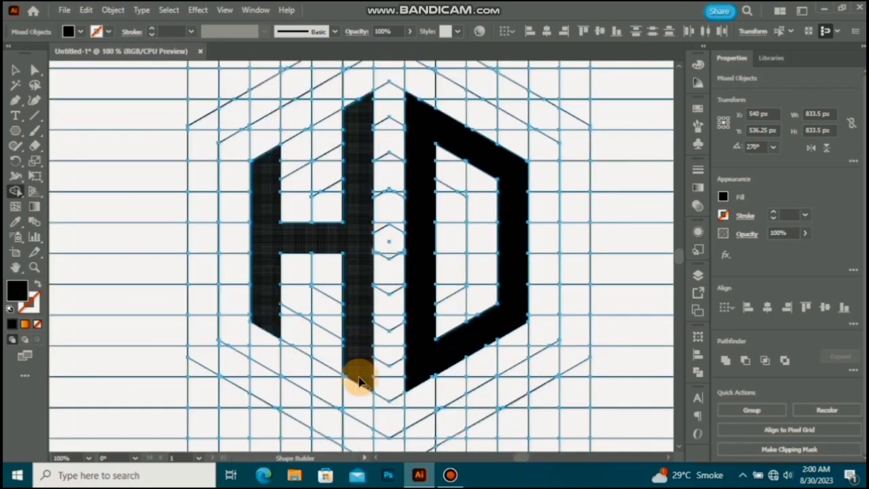
scroll(360, 381, "down", 1)
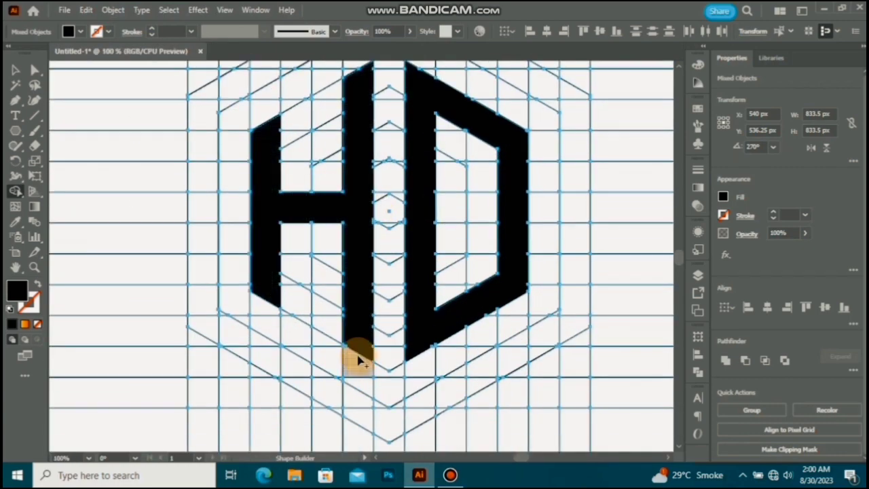
left_click(360, 412)
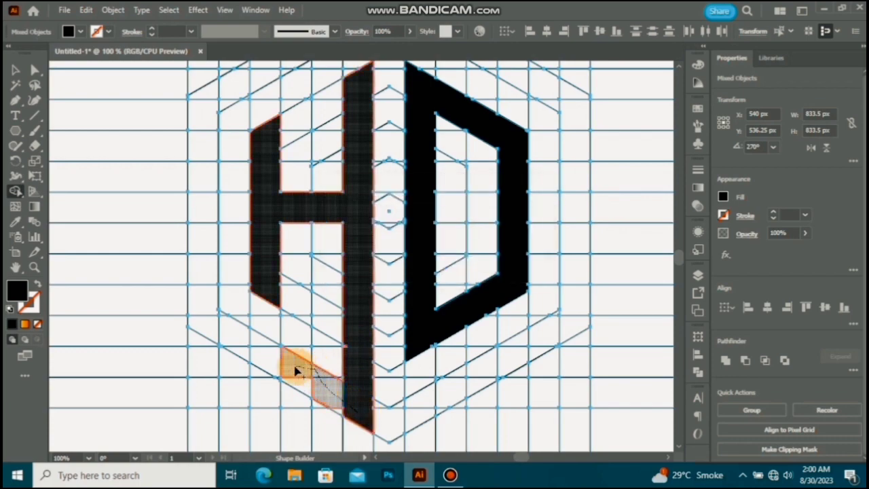
left_click(312, 386)
Step: Merge the remaining slivers around the slanted foot and the extended tall stem into the H
scroll(336, 401, "up", 3)
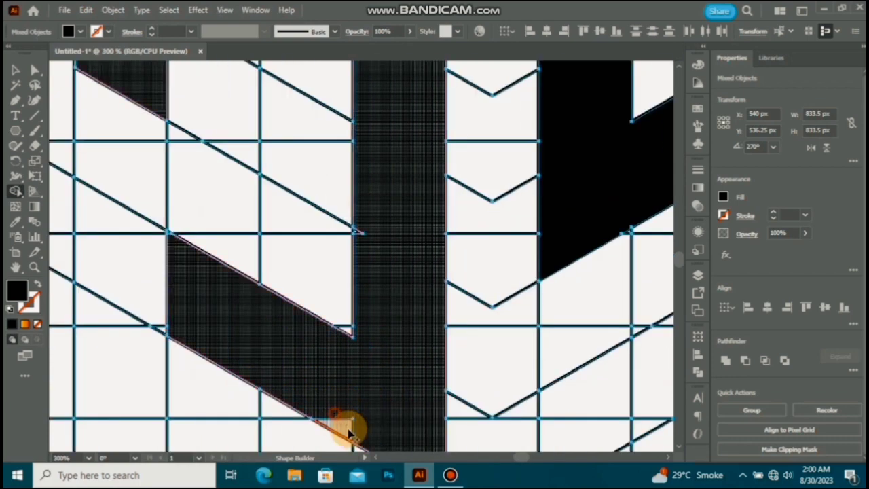
scroll(359, 232, "up", 3)
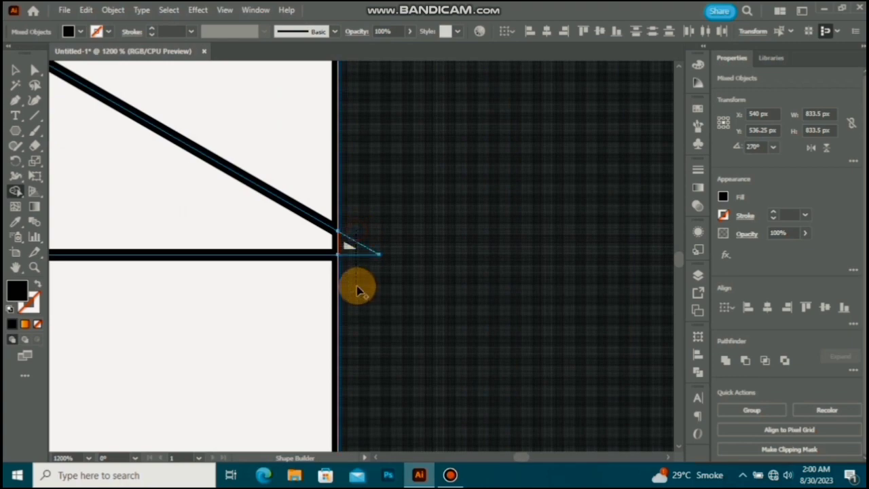
scroll(355, 288, "down", 3)
scroll(358, 281, "down", 5)
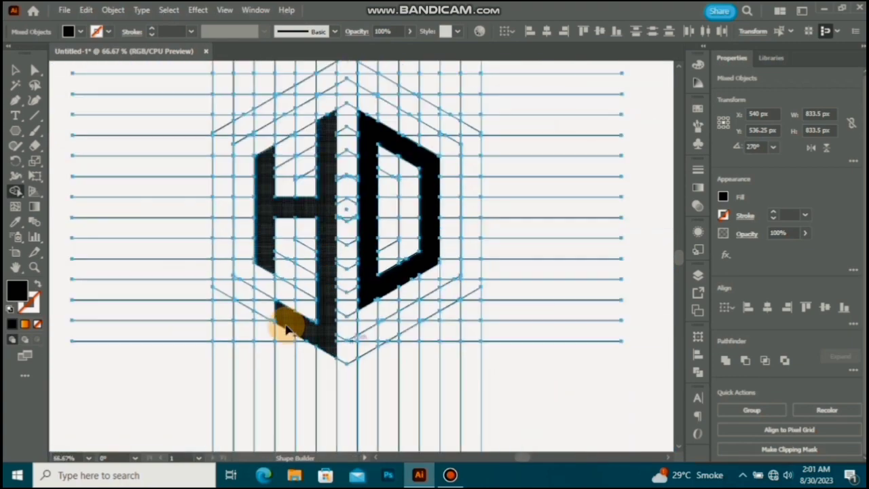
Step: Extend the H's slanted foot to the outermost left column and merge the leftover slivers around it
left_click_drag(323, 246, 330, 277)
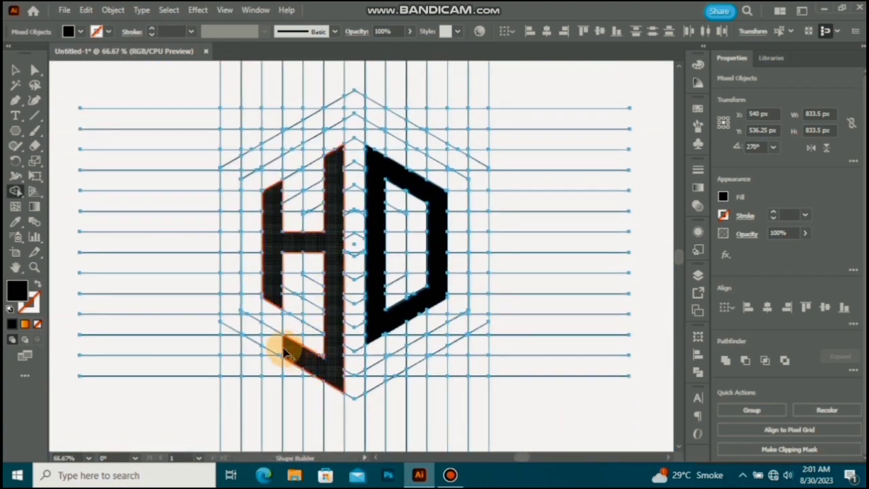
left_click(256, 338)
scroll(234, 315, "up", 3)
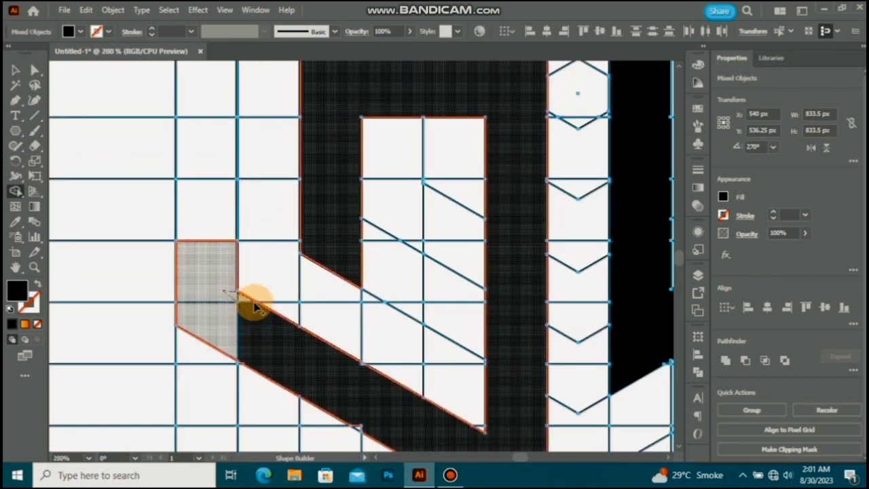
left_click_drag(256, 306, 340, 398)
scroll(374, 403, "up", 5)
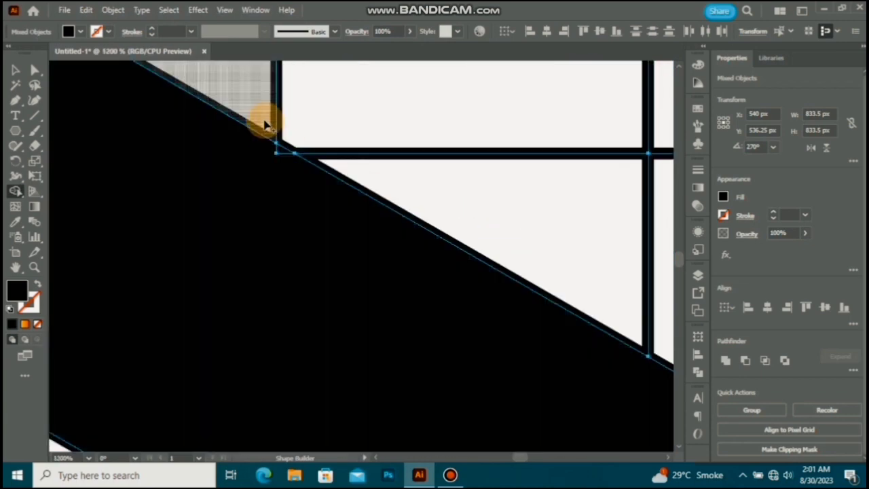
scroll(241, 173, "down", 4)
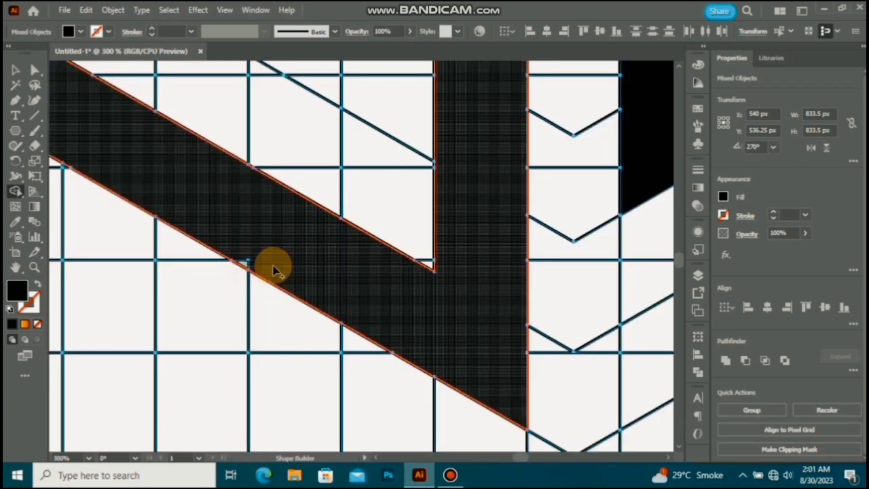
scroll(275, 266, "down", 4)
left_click_drag(277, 253, 301, 364)
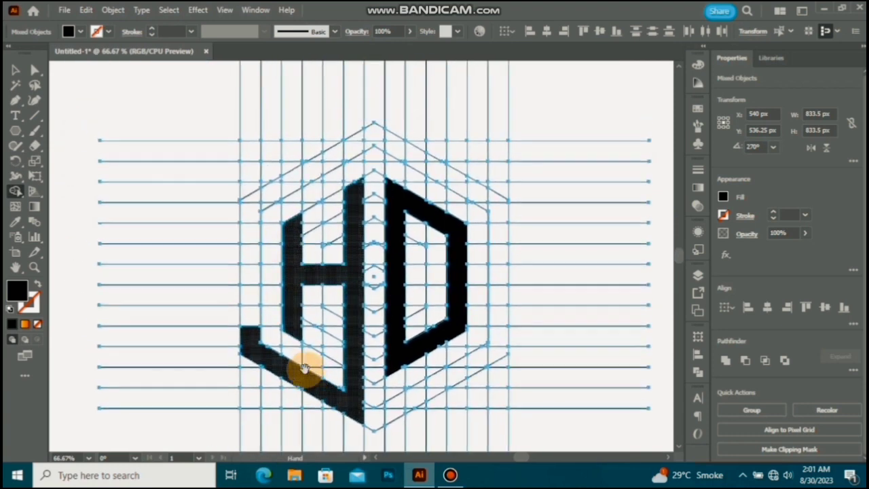
Step: Merge the outermost left column, from the foot to the upper corner, and its lower corner sliver into the H
left_click_drag(249, 333, 253, 202)
scroll(248, 339, "up", 3)
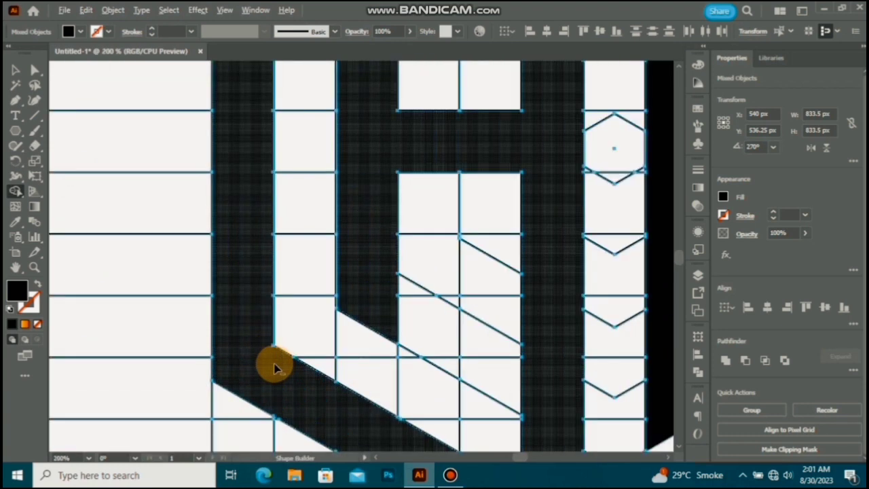
scroll(275, 367, "up", 3)
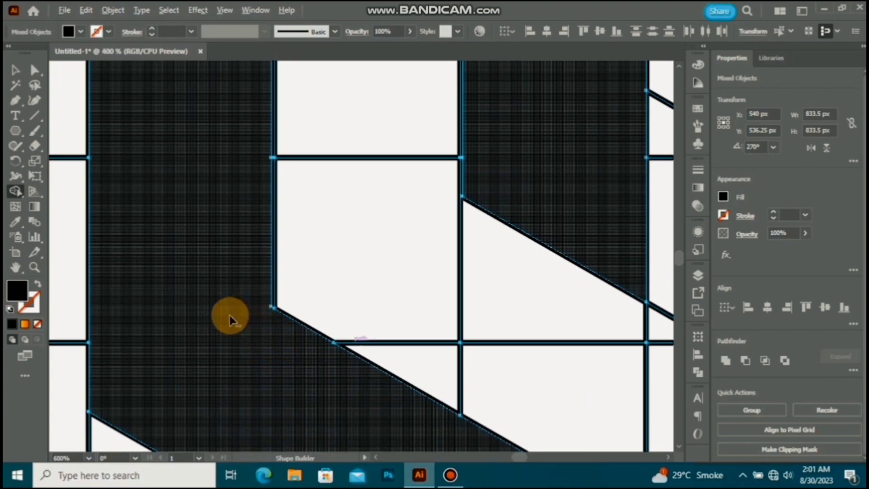
scroll(229, 319, "down", 3)
Step: Extend the H's outer band along the upper-left slant between the two outermost hexagons to the apex
left_click_drag(220, 304, 166, 395)
left_click_drag(97, 219, 179, 159)
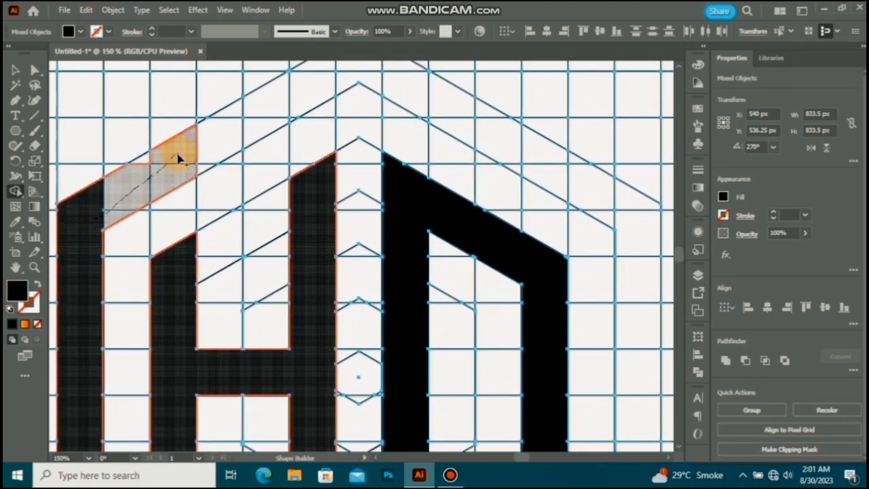
scroll(191, 189, "down", 2)
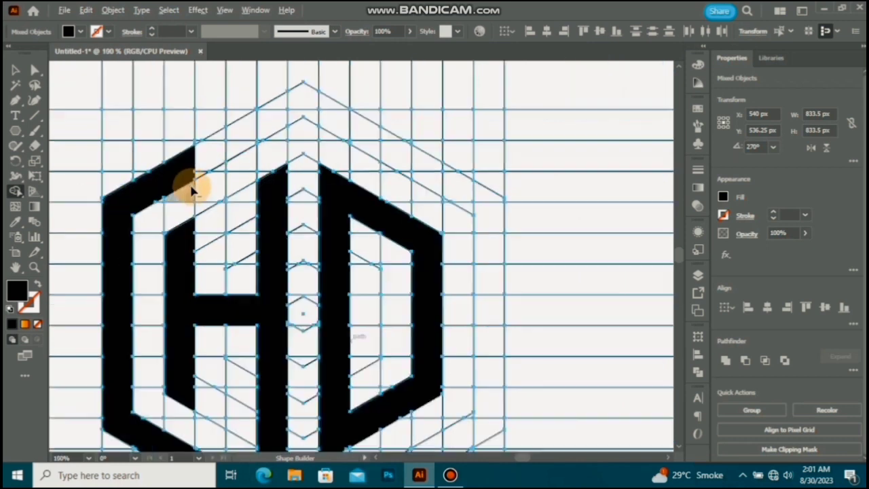
left_click_drag(227, 183, 220, 229)
left_click_drag(165, 227, 230, 192)
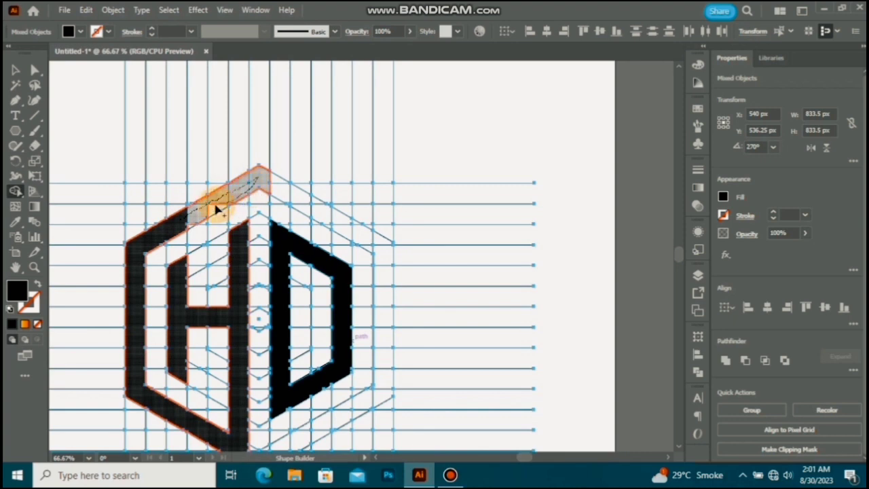
left_click_drag(184, 233, 252, 182)
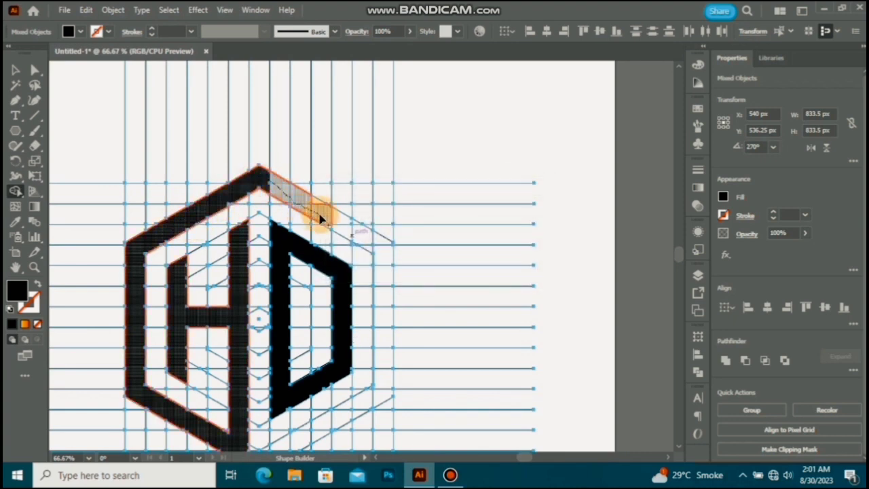
Step: Extend the outer band from the apex down the upper-right slant and merge the slivers along its edges
mouse_move(321, 218)
left_mouse_down()
mouse_move(321, 187)
mouse_move(333, 205)
left_mouse_up()
scroll(314, 200, "up", 4)
left_click_drag(210, 199, 241, 208)
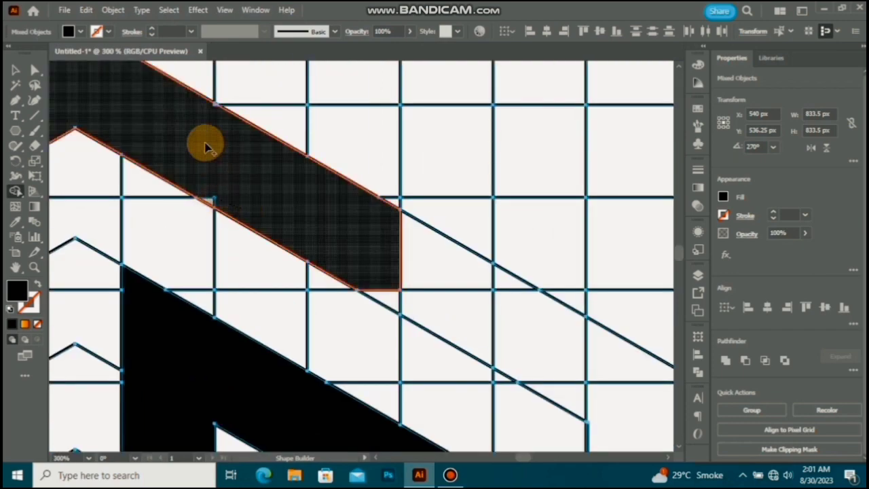
scroll(207, 147, "up", 6)
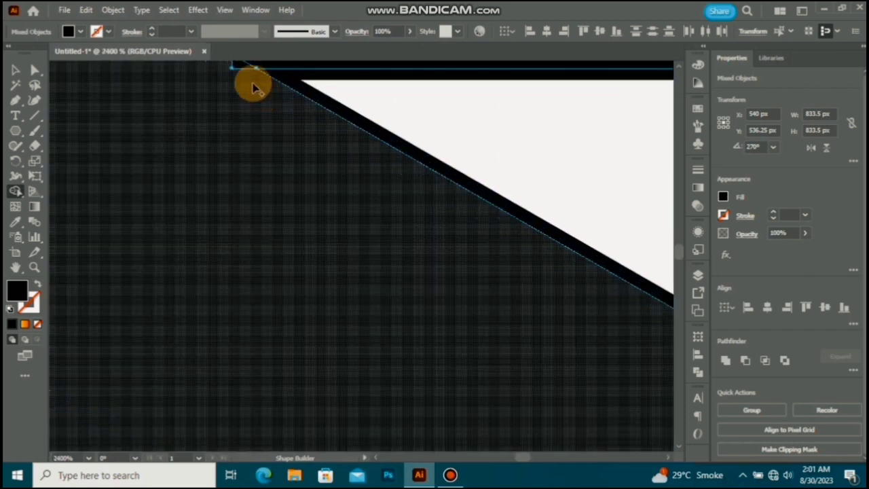
scroll(226, 159, "down", 4)
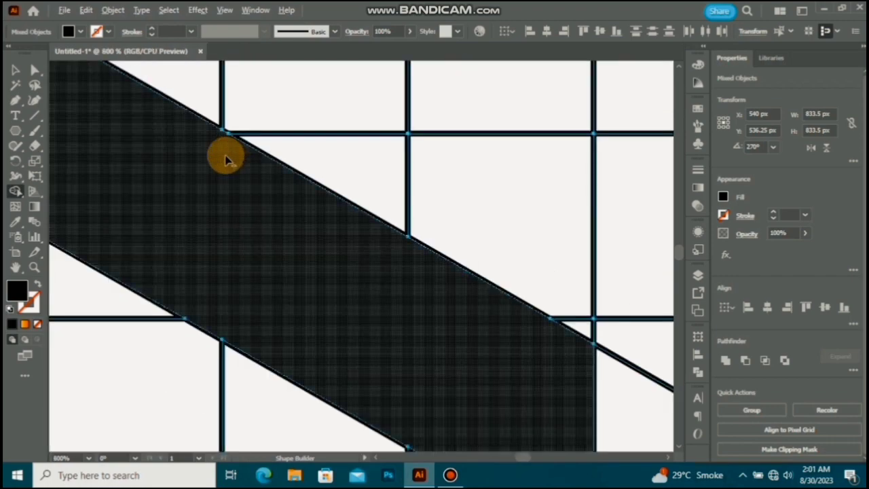
scroll(235, 184, "down", 3)
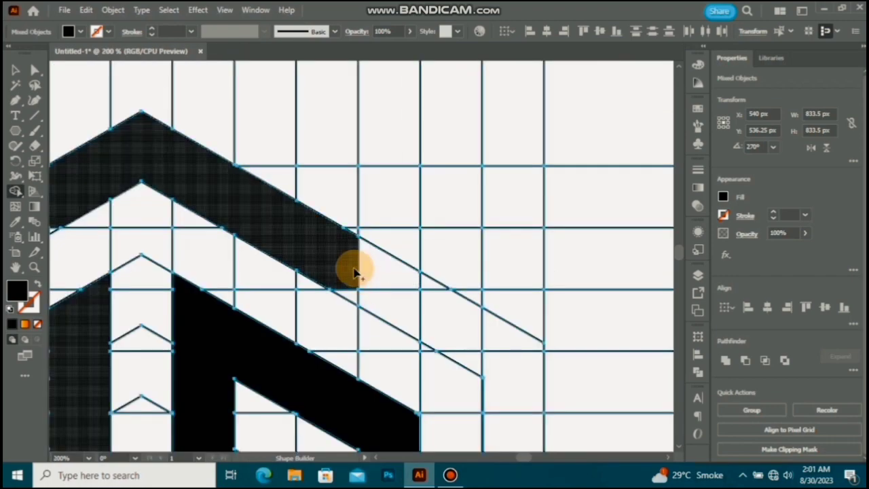
mouse_move(353, 273)
left_mouse_down()
mouse_move(429, 317)
mouse_move(345, 287)
left_mouse_up()
scroll(346, 292, "up", 2)
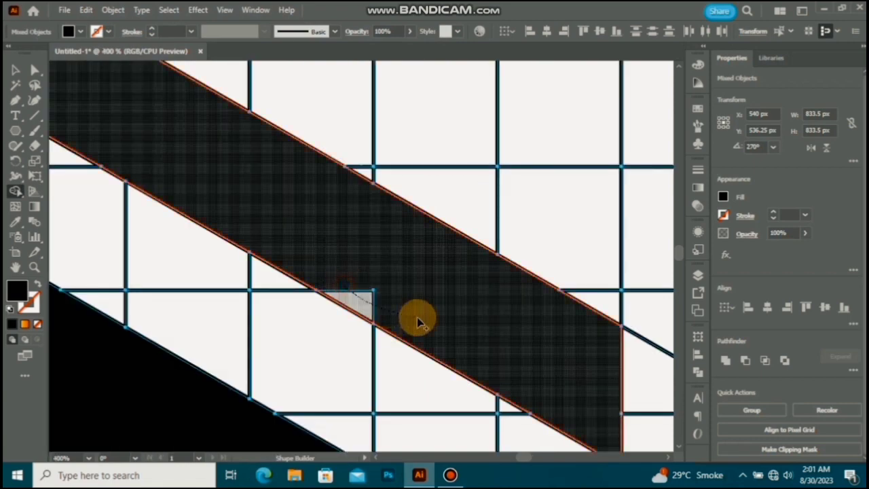
scroll(305, 238, "down", 5)
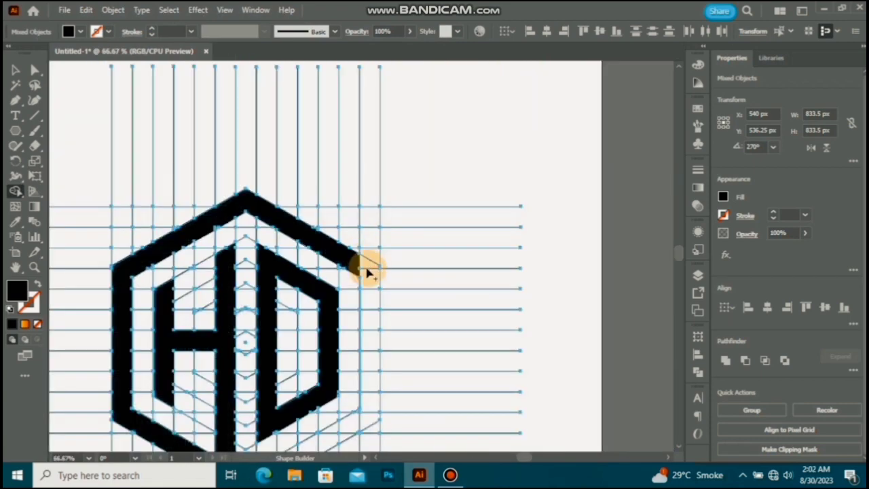
Step: Merge the outermost right column down past the lower corner into the frame, ending one column along the lower slant
scroll(383, 288, "down", 4)
scroll(358, 225, "up", 3)
mouse_move(359, 165)
left_mouse_down()
mouse_move(387, 184)
mouse_move(403, 223)
mouse_move(410, 374)
left_mouse_up()
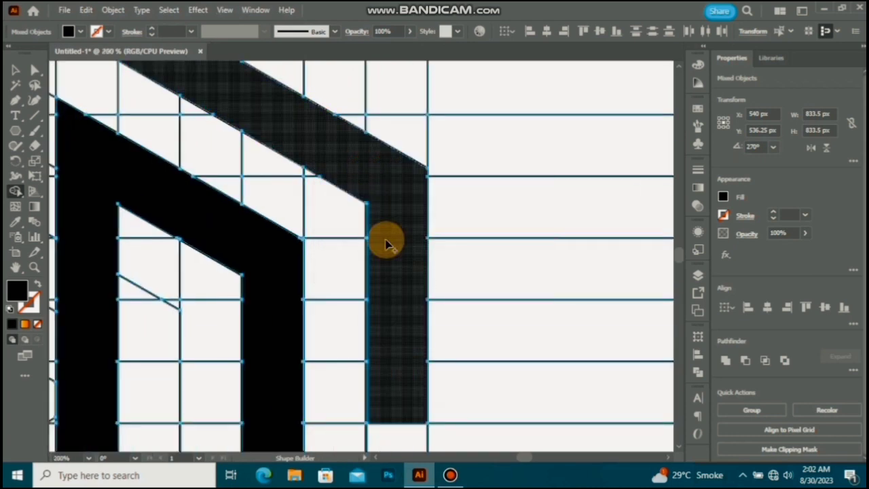
scroll(385, 244, "down", 3)
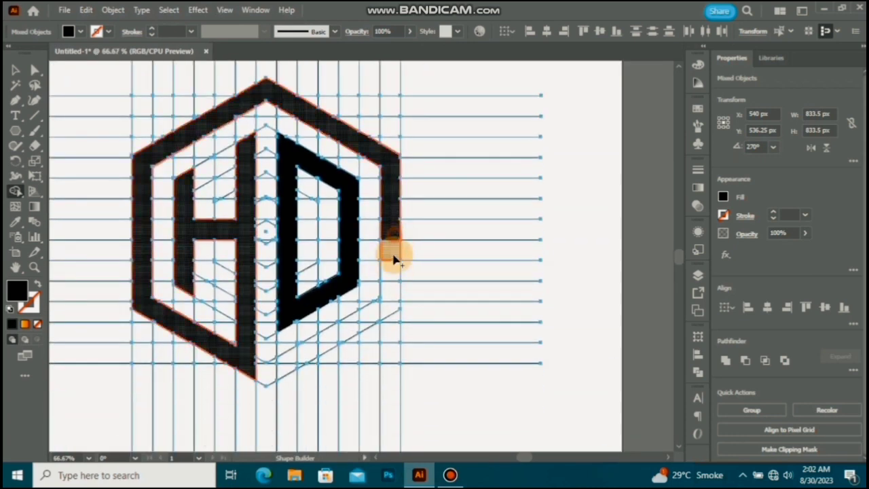
left_click_drag(372, 326, 368, 310)
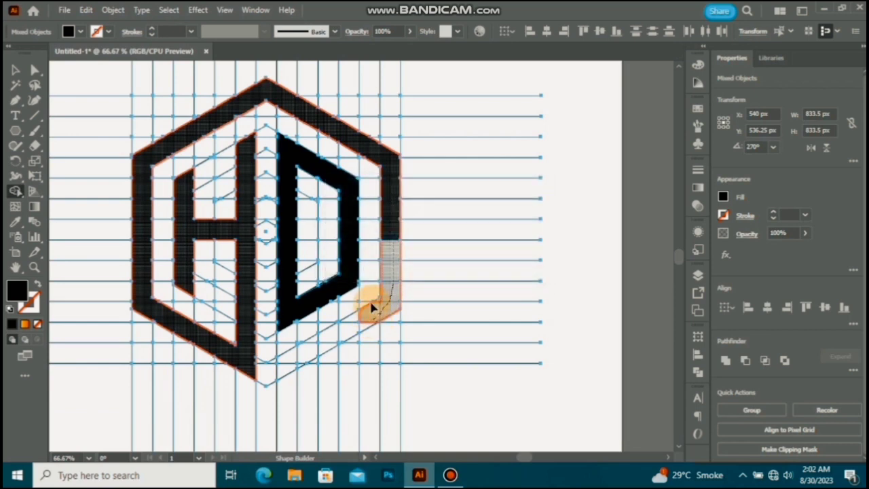
scroll(369, 305, "up", 2)
Step: Extend the frame along the lower-right slant between the two outermost hexagons to the column under the D's stem
left_click_drag(392, 283, 311, 370)
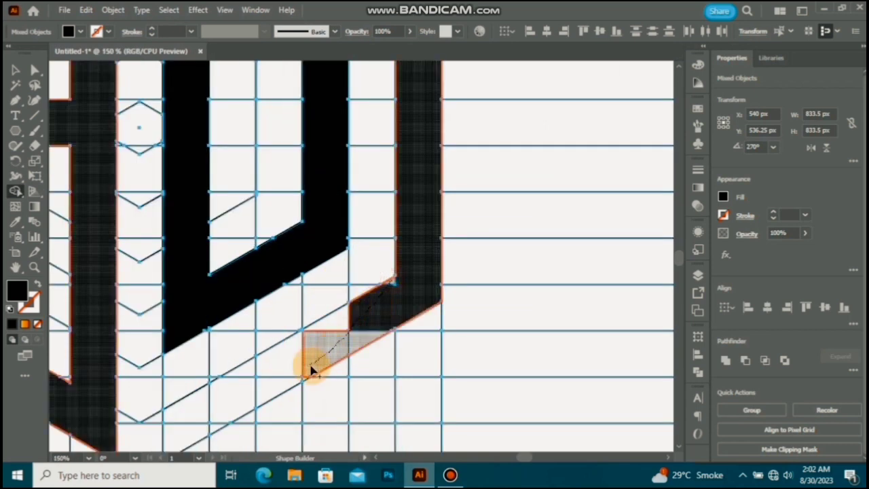
mouse_move(353, 331)
left_mouse_down()
mouse_move(345, 331)
mouse_move(428, 255)
left_mouse_up()
key("space")
mouse_move(392, 277)
left_mouse_down()
mouse_move(272, 356)
mouse_move(274, 364)
left_mouse_up()
left_click_drag(339, 305, 343, 305)
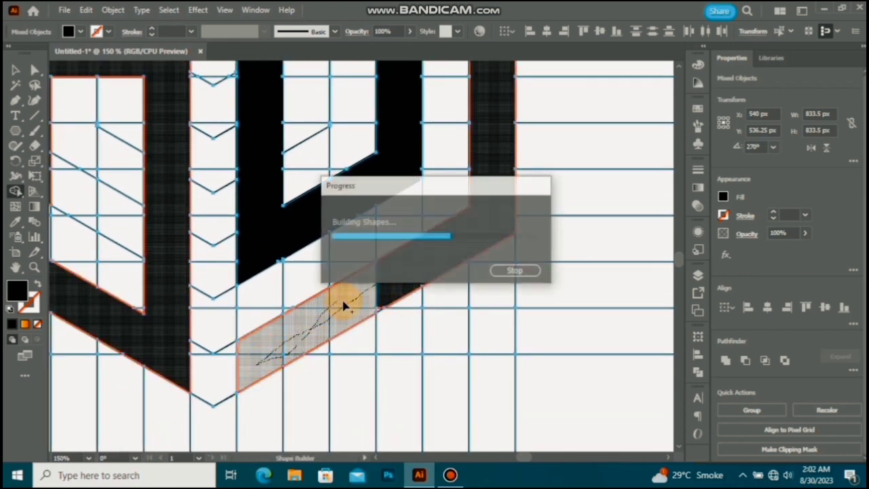
Step: Merge the remaining slivers along the frame's lower-right arm and the inner edge of its upper-left arm
scroll(380, 315, "up", 5)
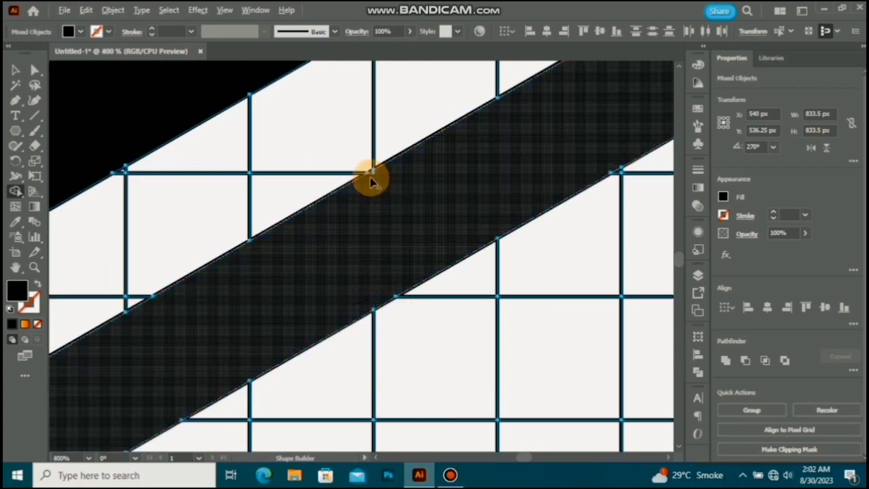
scroll(370, 204, "up", 5)
scroll(397, 221, "down", 8)
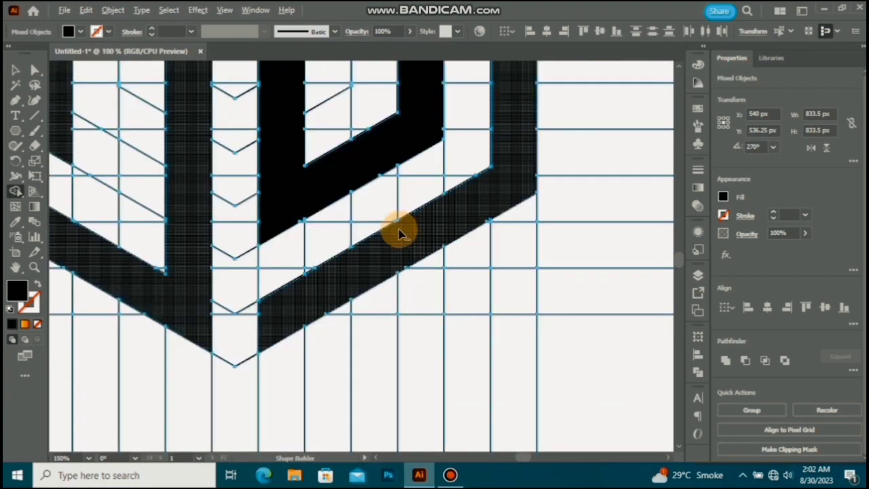
scroll(400, 231, "down", 2)
left_click_drag(385, 180, 405, 289)
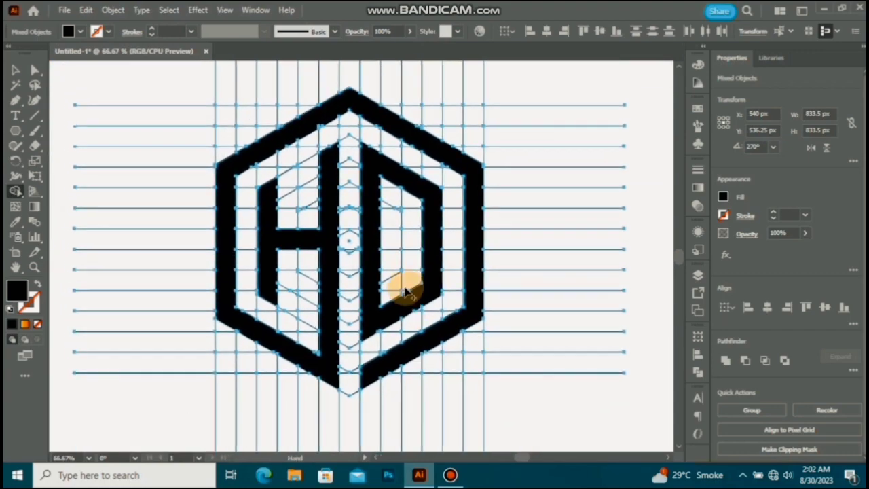
scroll(301, 140, "up", 5)
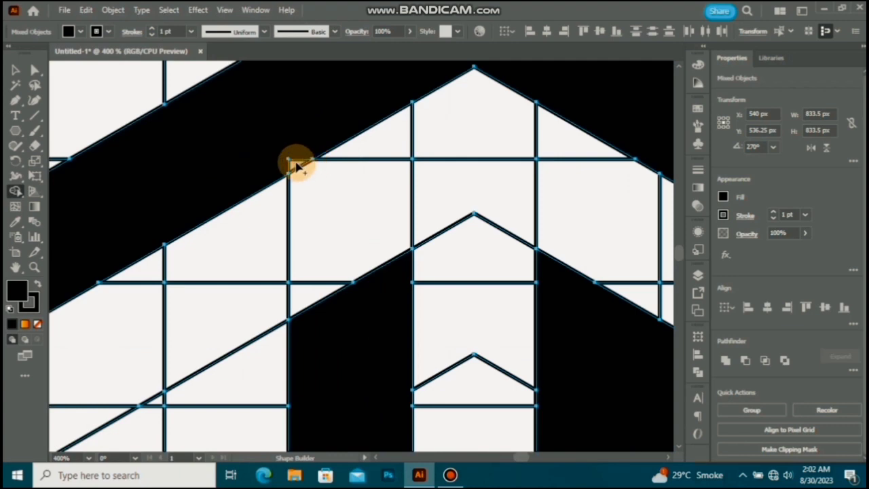
scroll(301, 141, "down", 7)
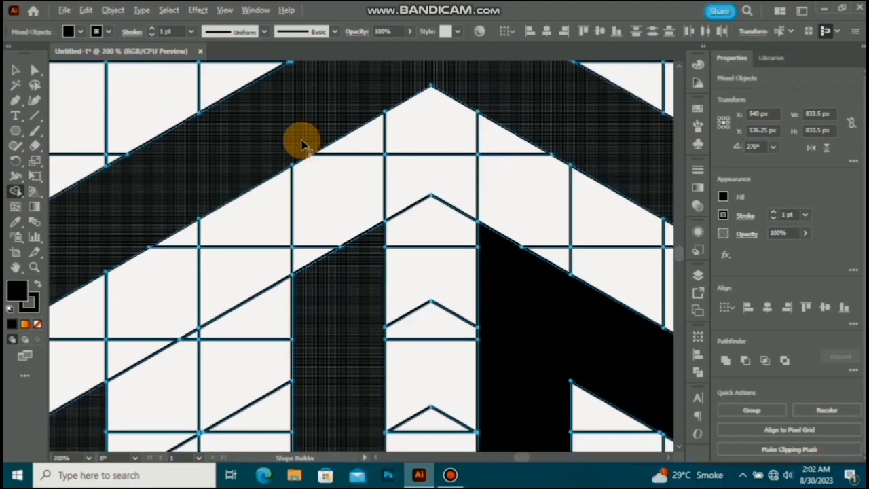
scroll(324, 153, "down", 1)
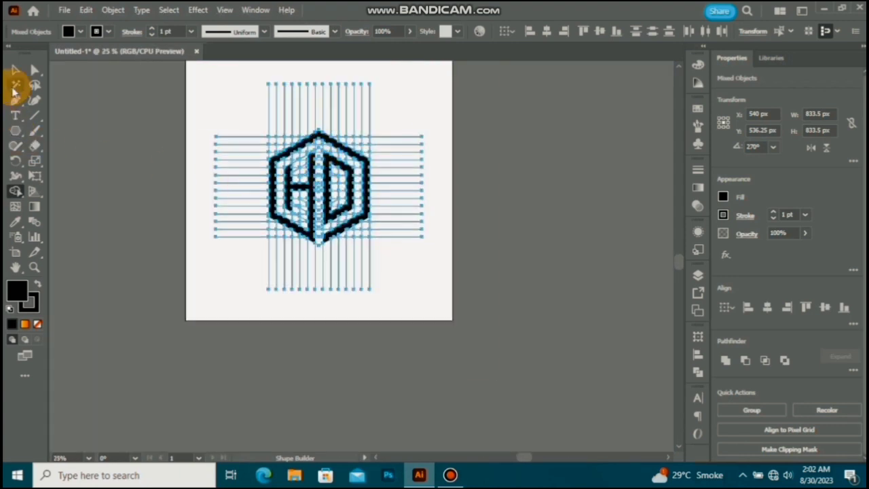
Step: Cut the framed H and the D out of the grid and delete all remaining construction lines
left_click(15, 70)
scroll(304, 178, "up", 2)
scroll(304, 178, "up", 1)
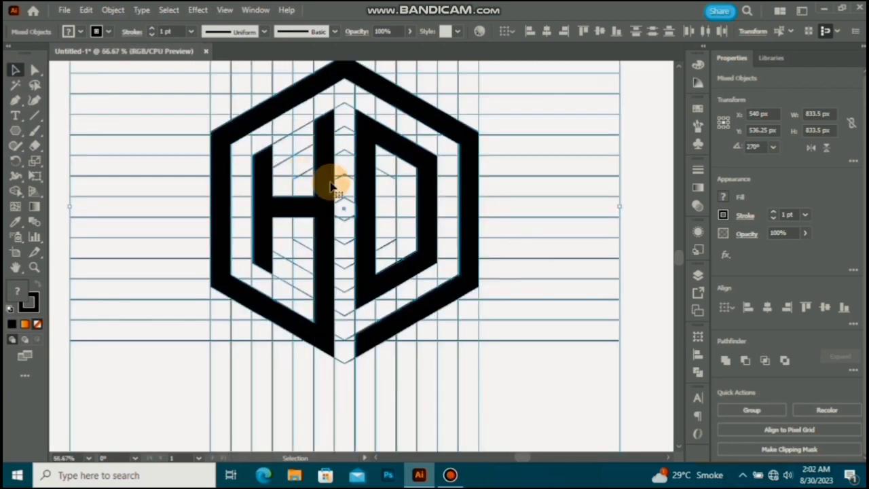
left_click(485, 227)
left_click(461, 185)
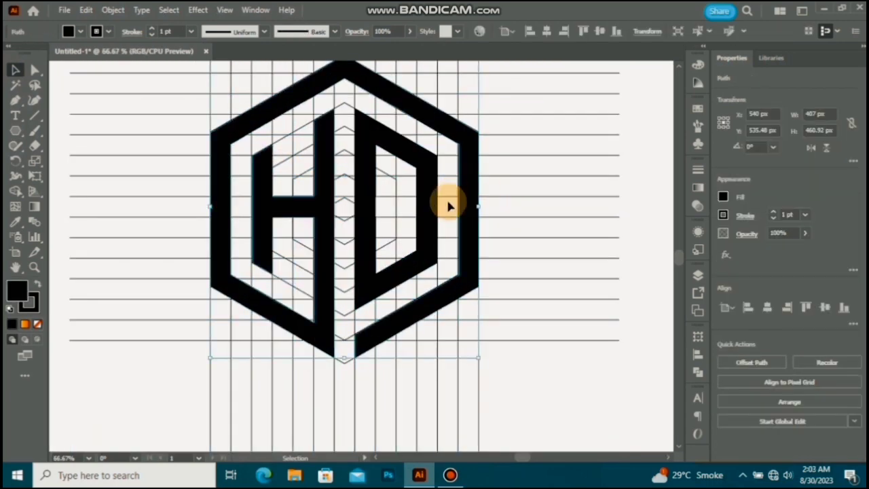
left_click(439, 233)
left_click(439, 232)
left_click(427, 213)
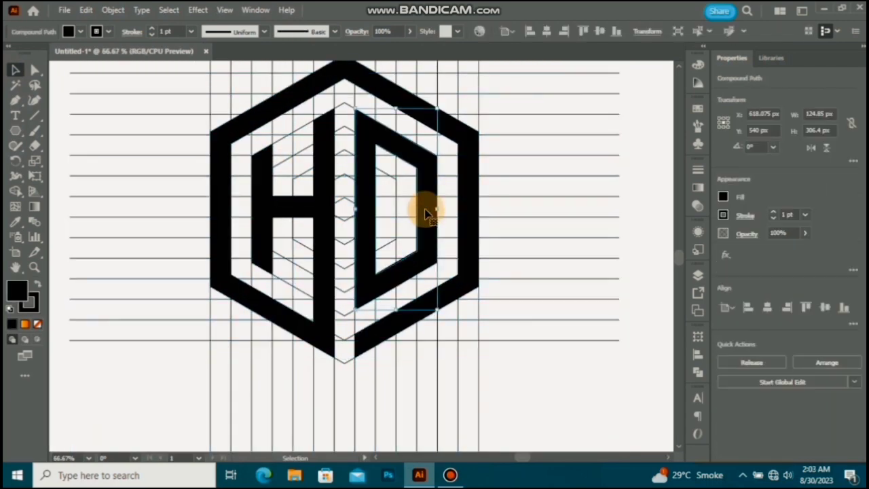
left_click(457, 217)
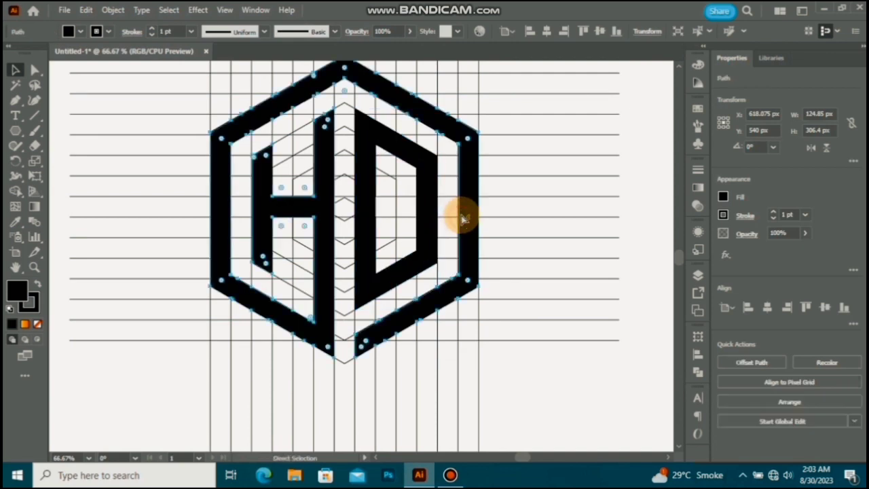
left_click(437, 215, "shift")
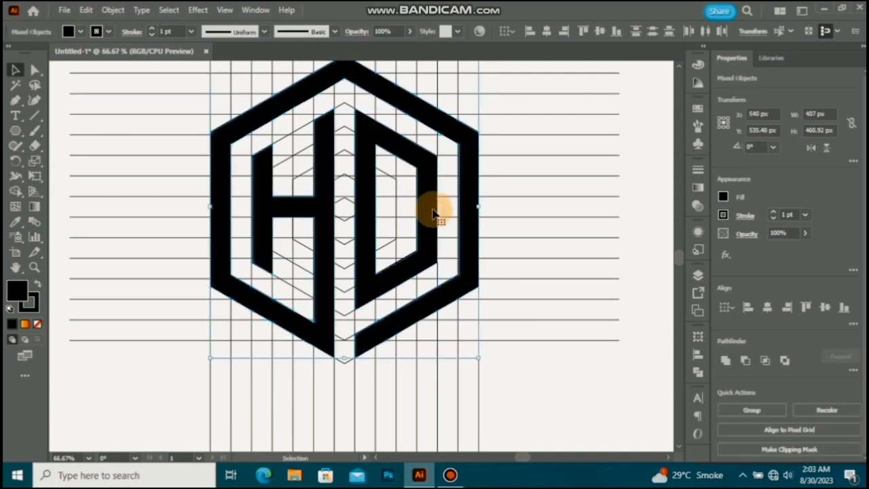
key("ctrl+x")
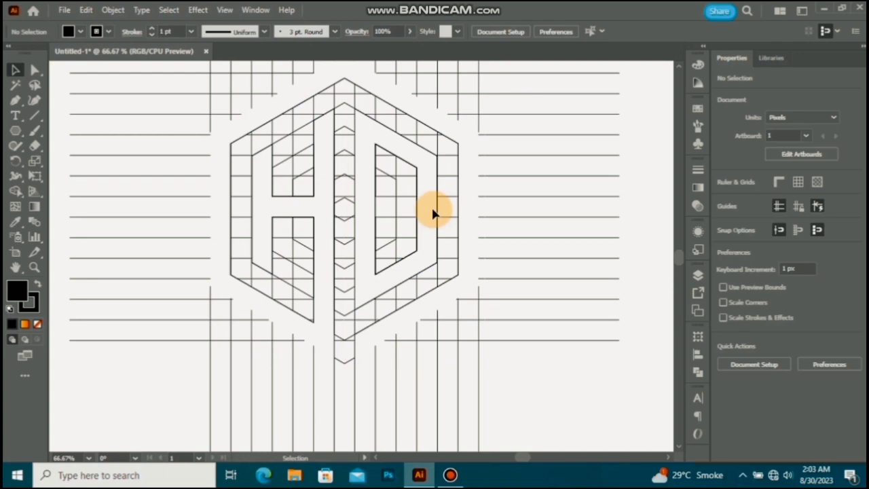
key("ctrl+a")
key("Delete")
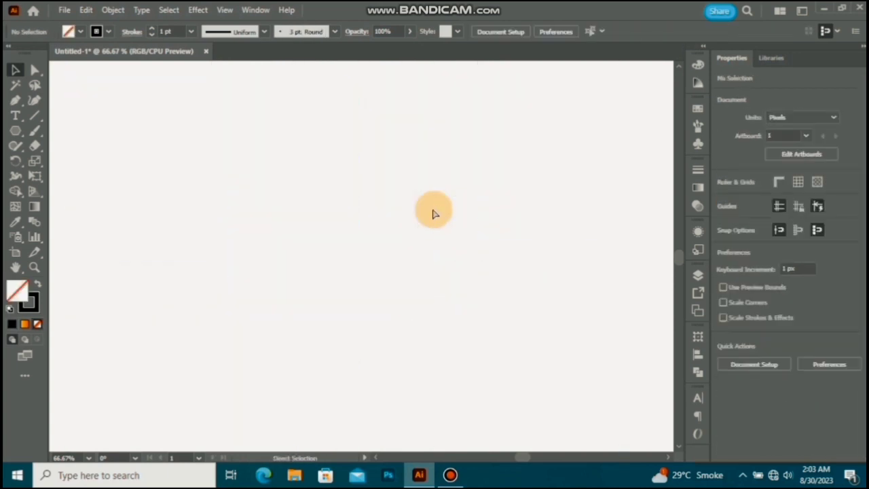
Step: Paste the cut HD lettermark back in place and set its stroke to None
key("ctrl+f")
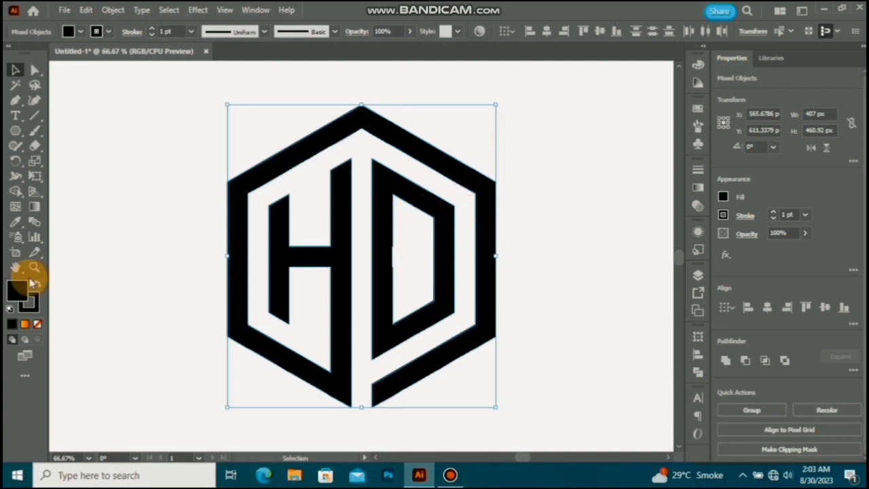
left_click(30, 305)
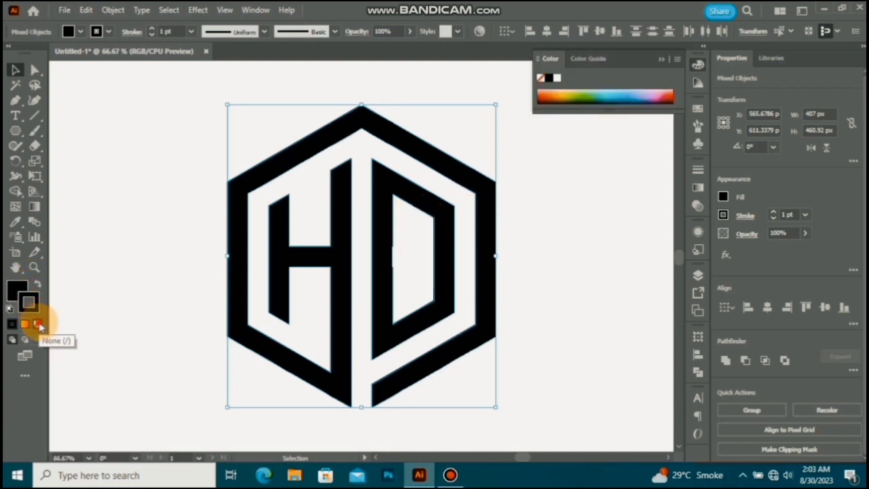
left_click(38, 324)
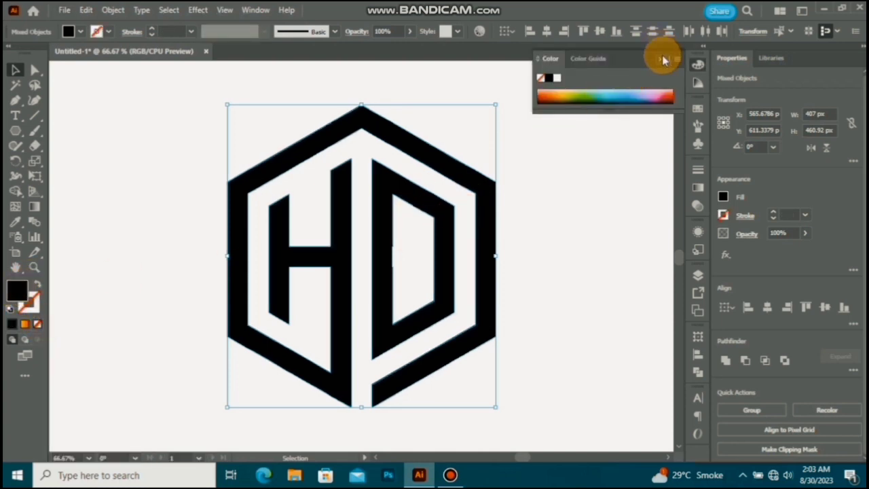
left_click(664, 60)
Step: Group the lettermark pieces and centre the group horizontally and vertically on the artboard
right_click(477, 219)
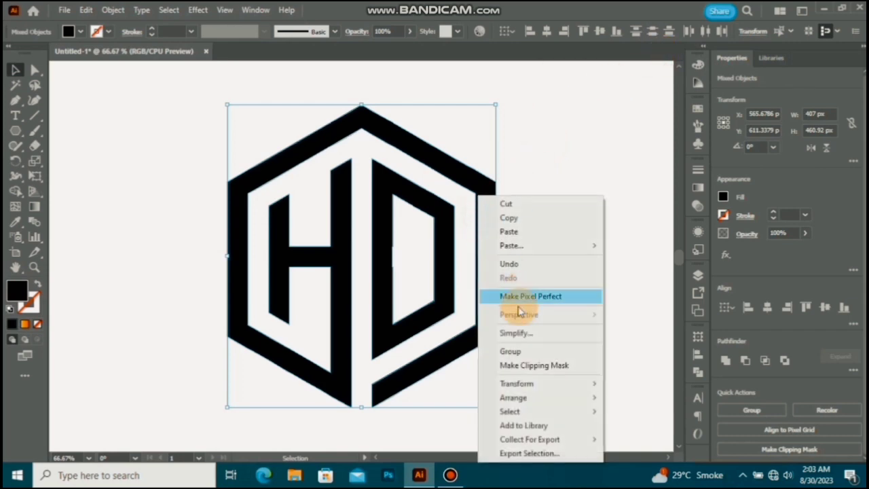
left_click(529, 349)
left_click(765, 303)
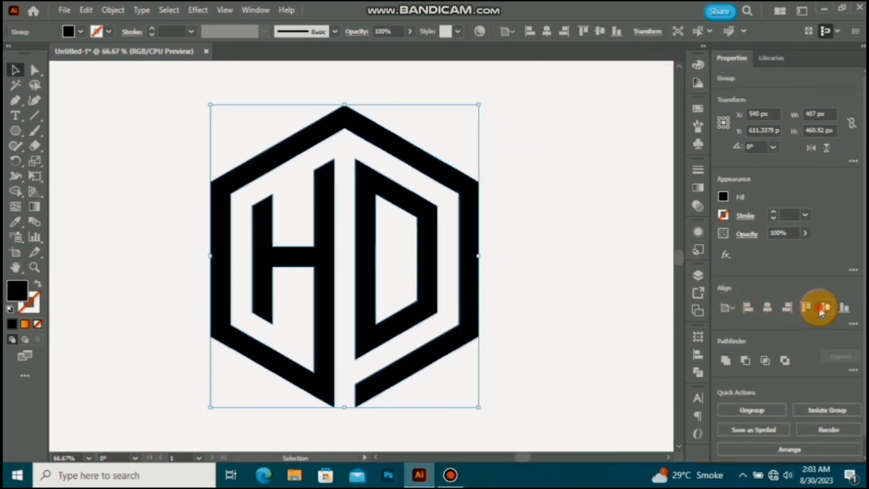
left_click(823, 308)
scroll(505, 193, "up", 1)
left_click(544, 223)
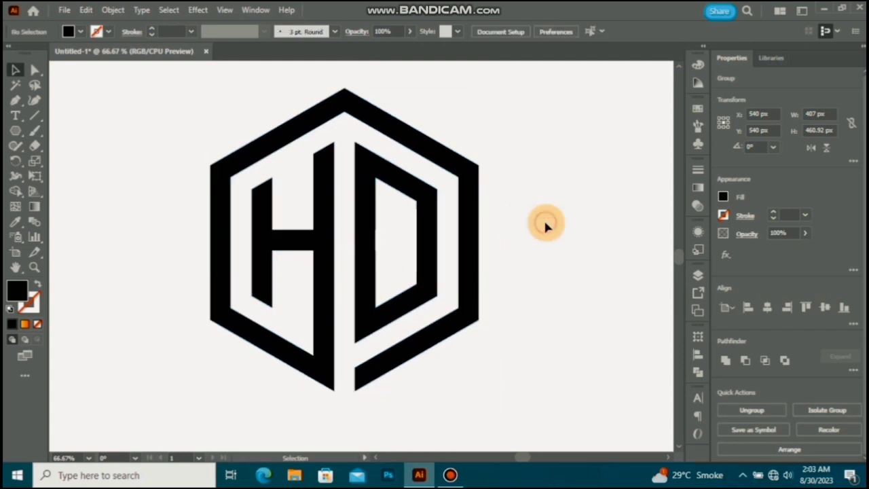
Step: Fill the grouped lettermark with a linear gradient from yellow-orange to deep orange at 0°
left_click_drag(504, 118, 190, 352)
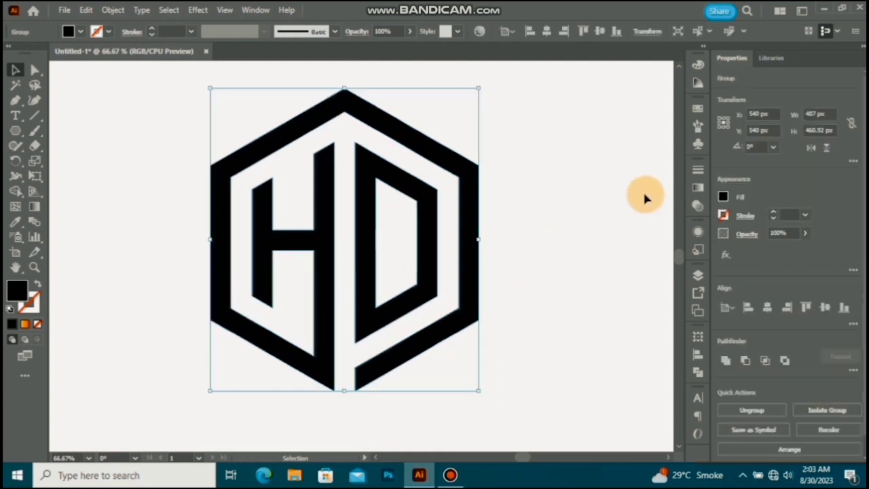
left_click(697, 188)
left_click(619, 259)
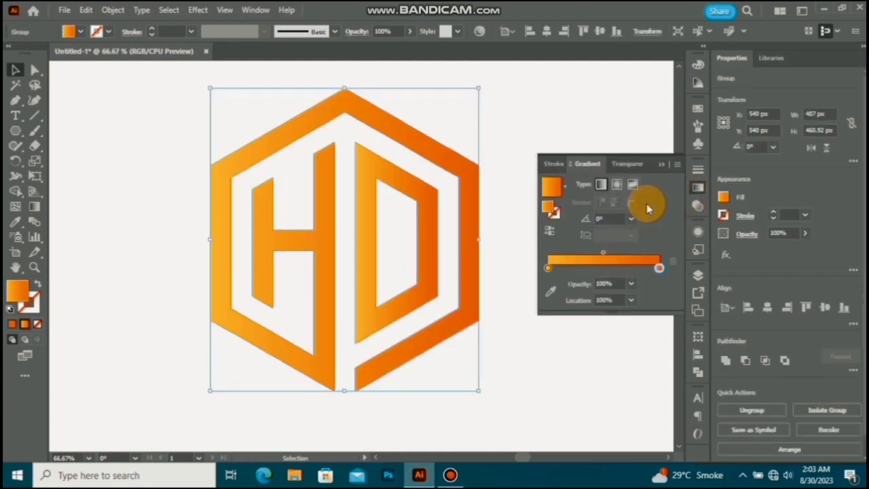
left_click(661, 166)
left_click(523, 189)
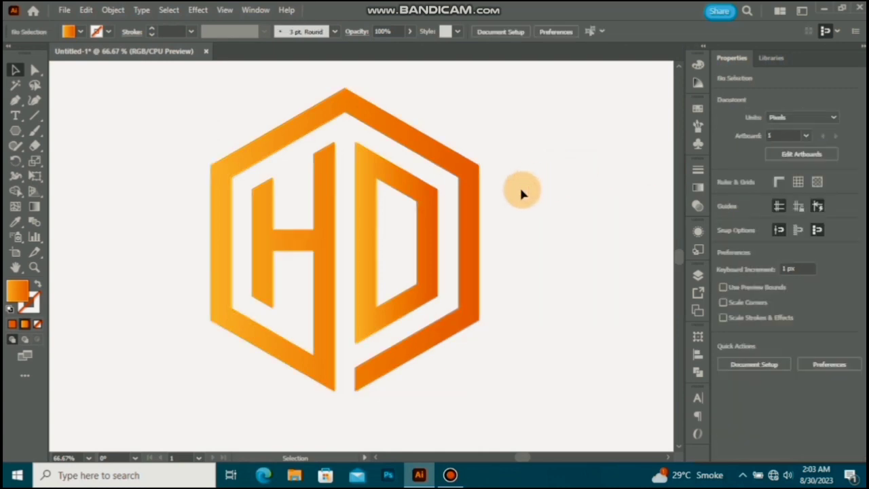